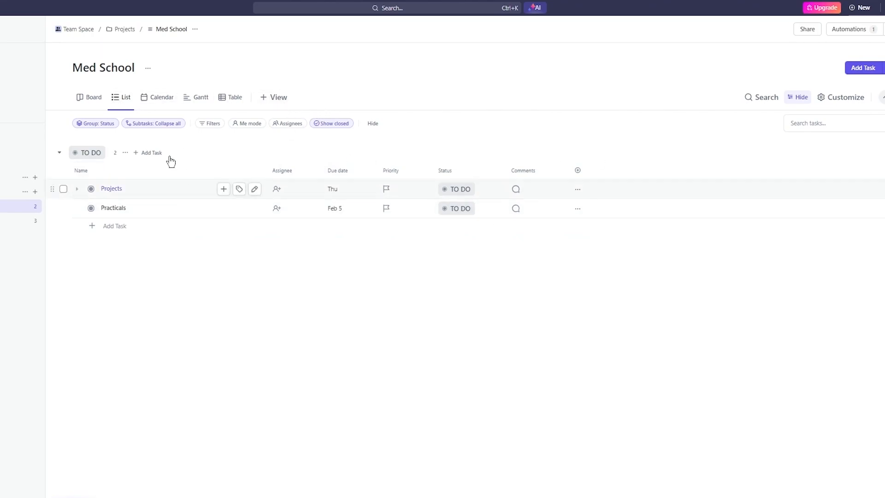
- View the Med School tasks as a board and return to the list view
left_click(94, 96)
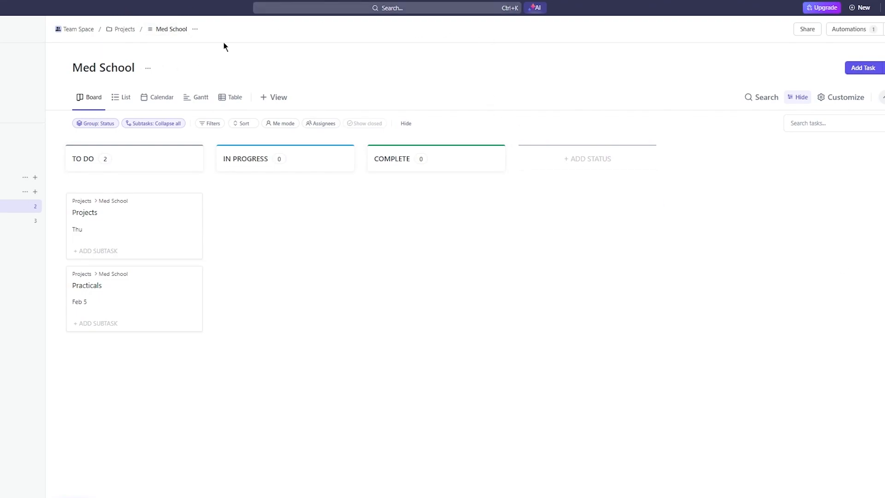
mouse_move(152, 222)
left_mouse_down()
mouse_move(334, 181)
mouse_move(562, 184)
mouse_move(300, 288)
mouse_move(167, 165)
mouse_move(137, 226)
left_mouse_up()
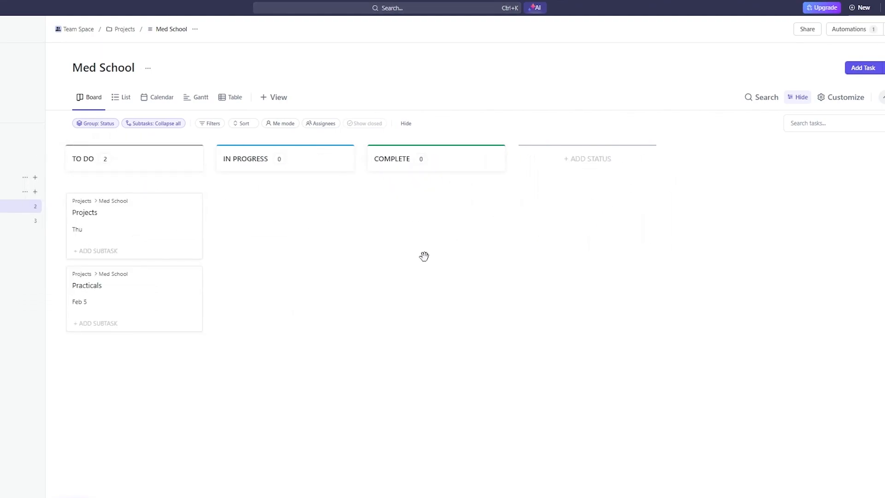
left_click(122, 98)
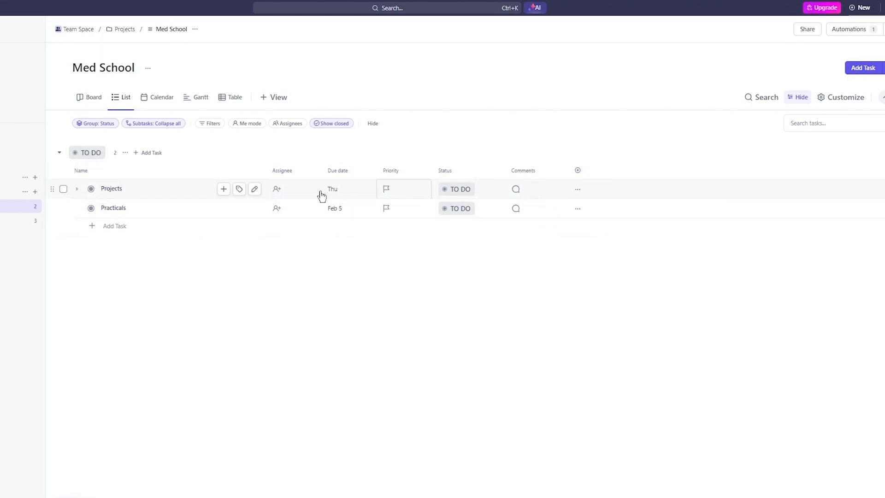
left_click(884, 68)
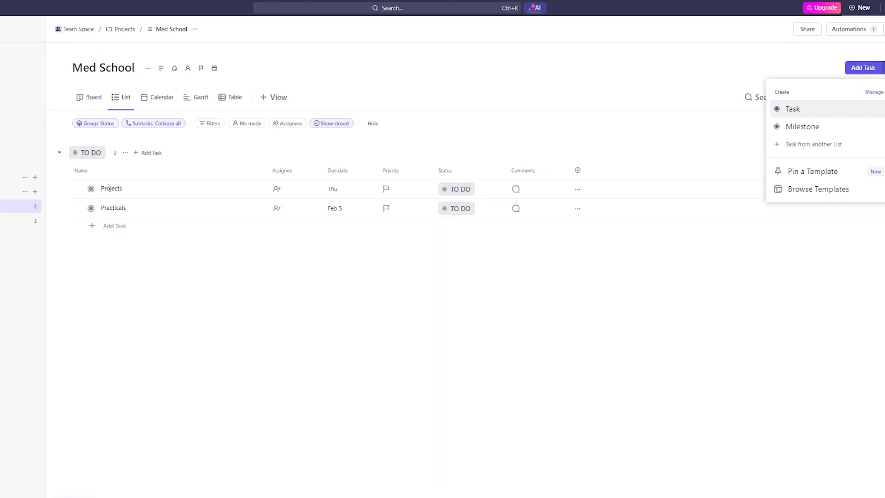
left_click(780, 284)
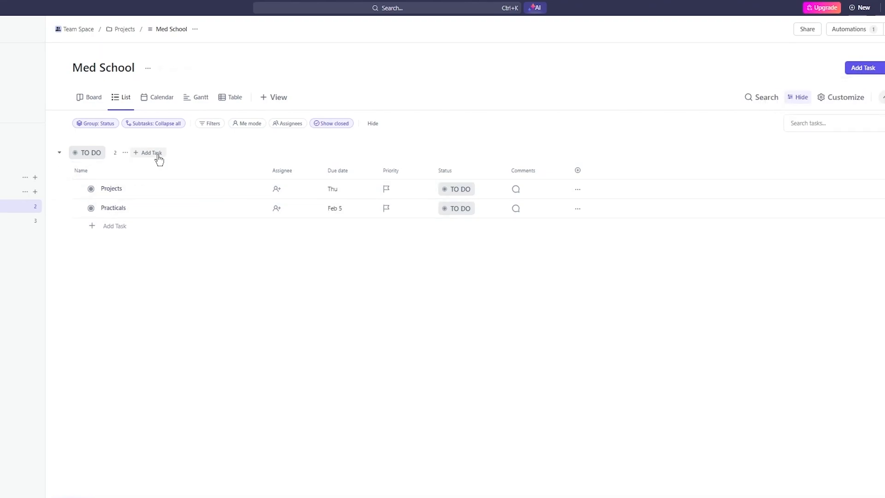
left_click(148, 68)
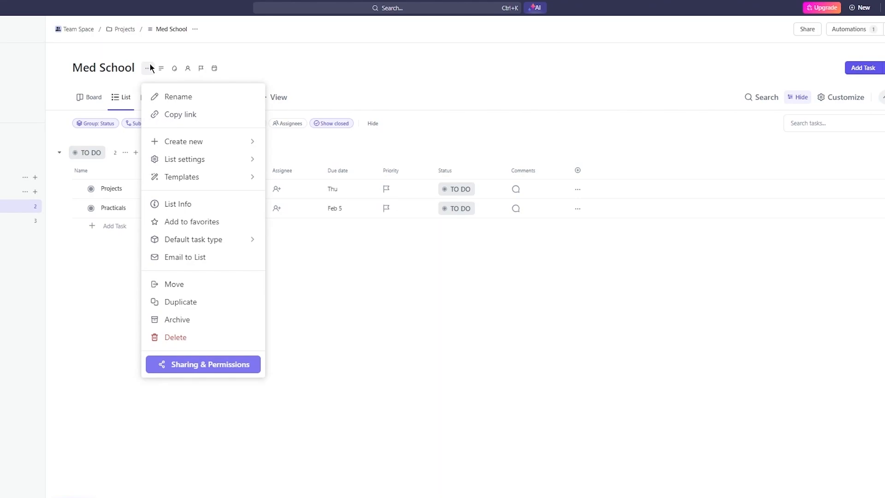
left_click(214, 148)
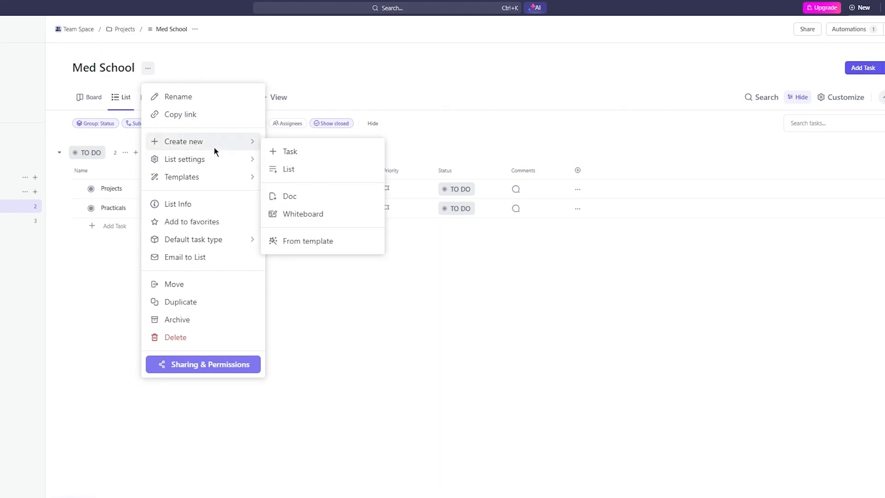
left_click(293, 169)
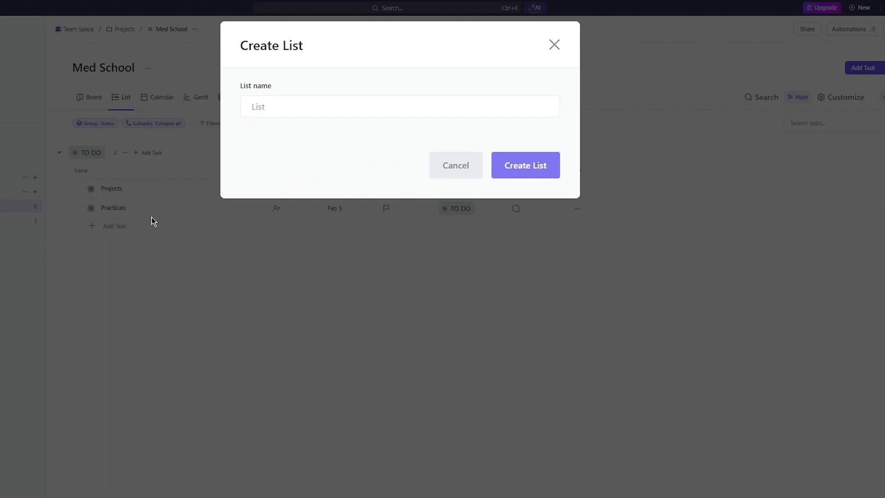
left_click(454, 176)
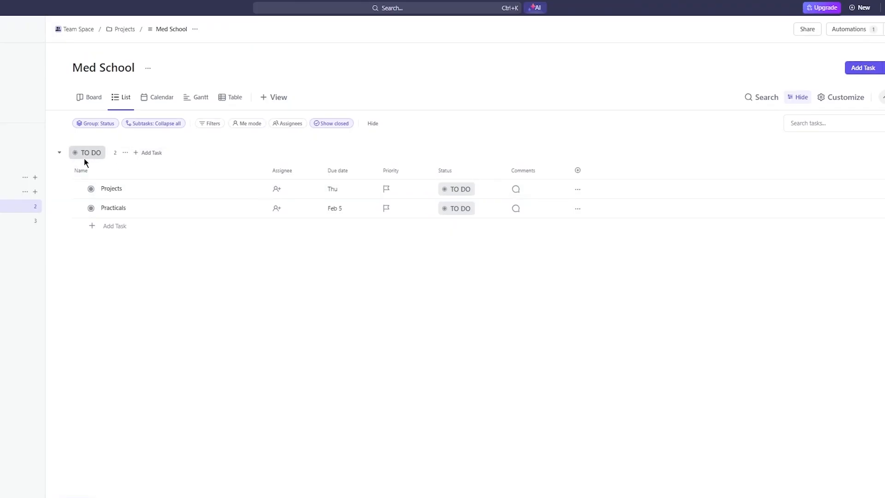
left_click(60, 155)
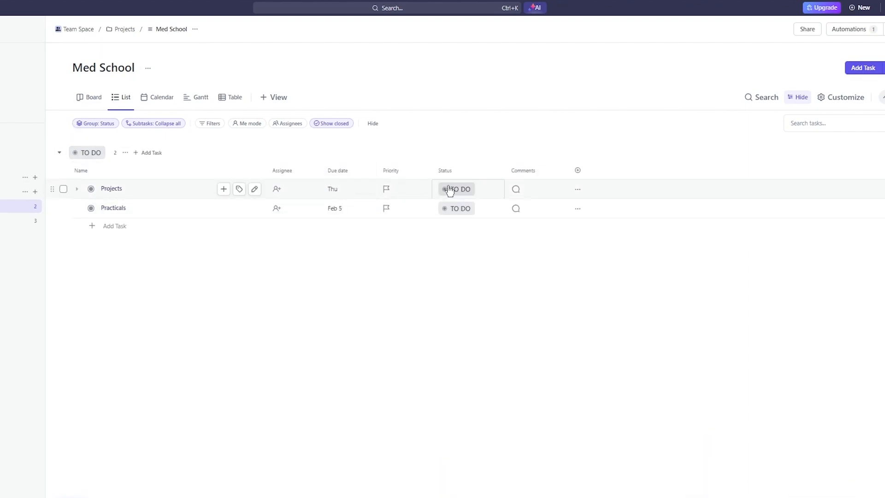
- Mark the Projects task as Complete and set its status back to To Do
left_click(450, 190)
left_click(458, 275)
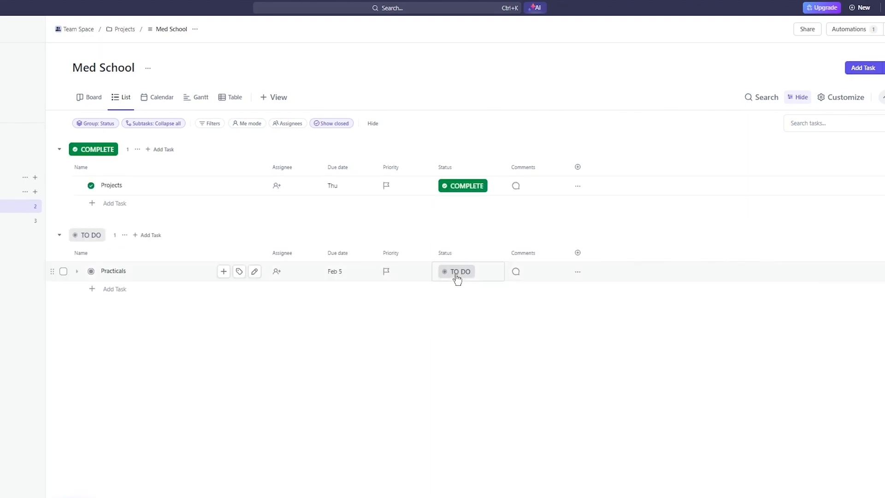
left_click(464, 187)
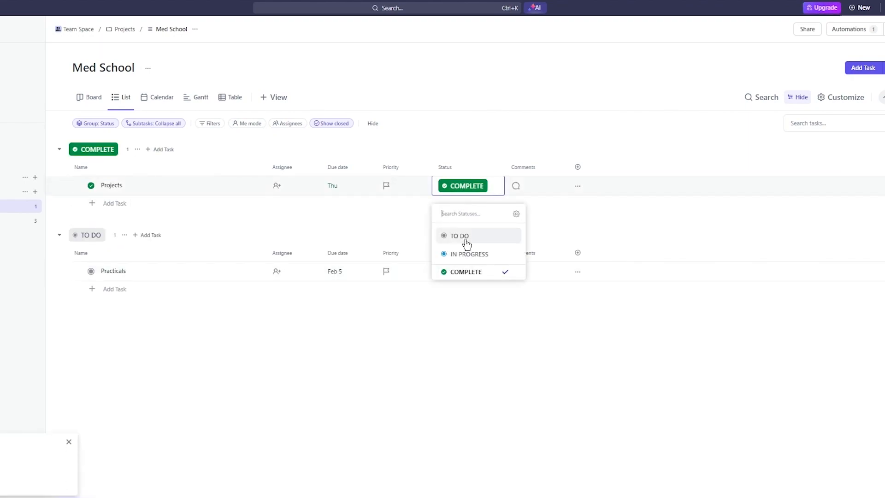
left_click(466, 239)
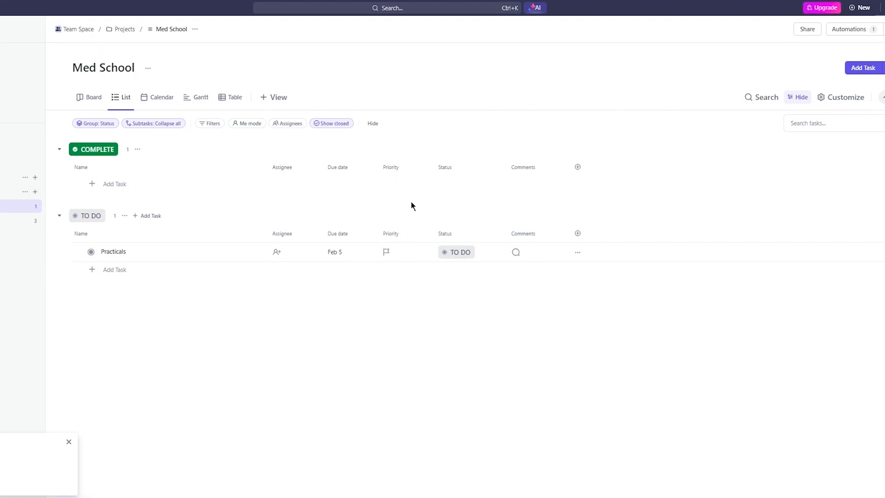
- Set the status of the Practicals task to In Progress
left_click(454, 252)
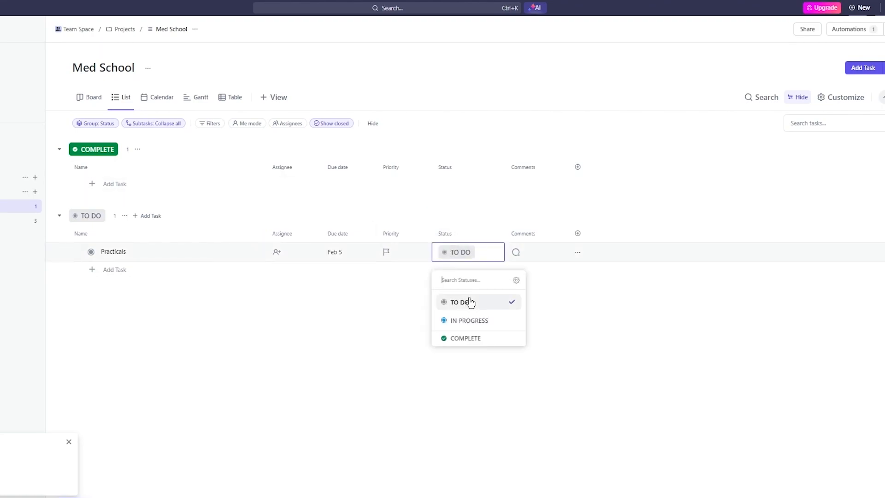
left_click(465, 321)
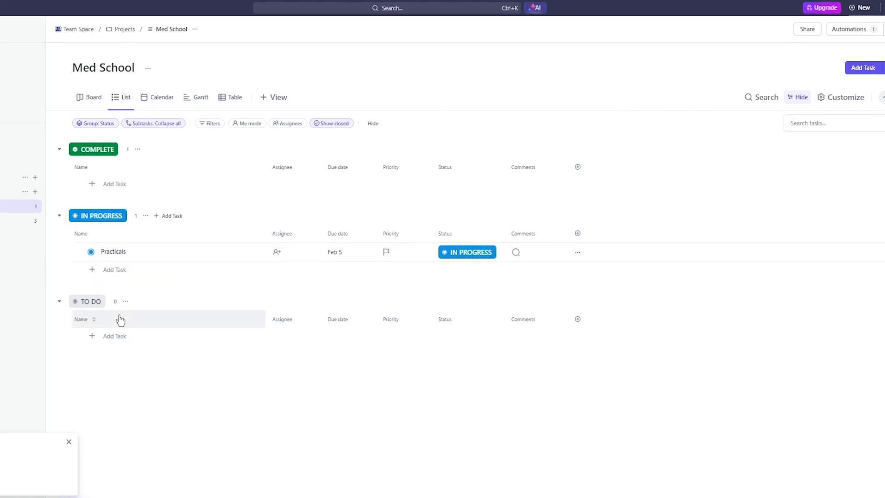
- Add a task named "k" to the To Do group
left_click(104, 337)
type("k")
key("Return")
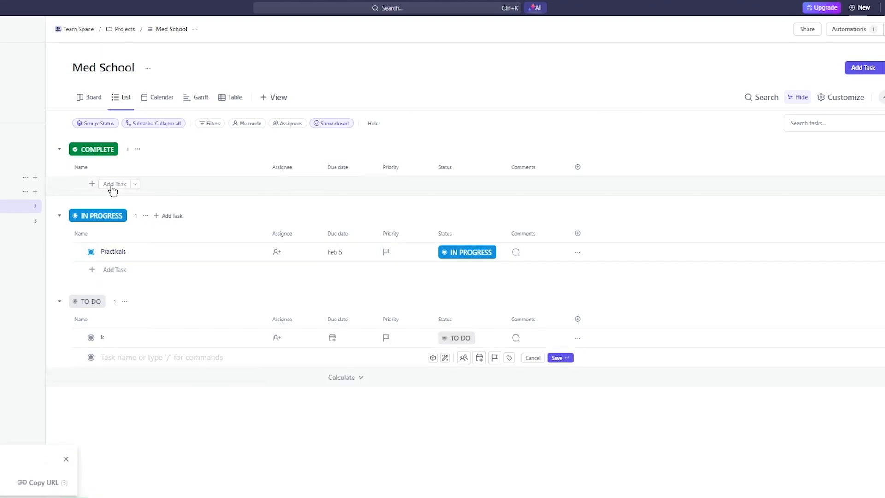
- Add a task named "o" to the Complete group and dismiss the task notifications
left_click(112, 190)
type("o")
key("Return")
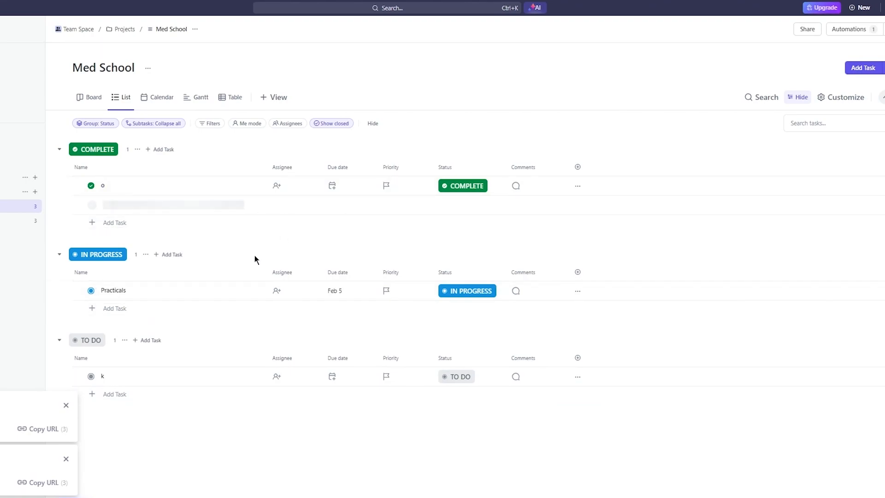
left_click(67, 406)
left_click(66, 464)
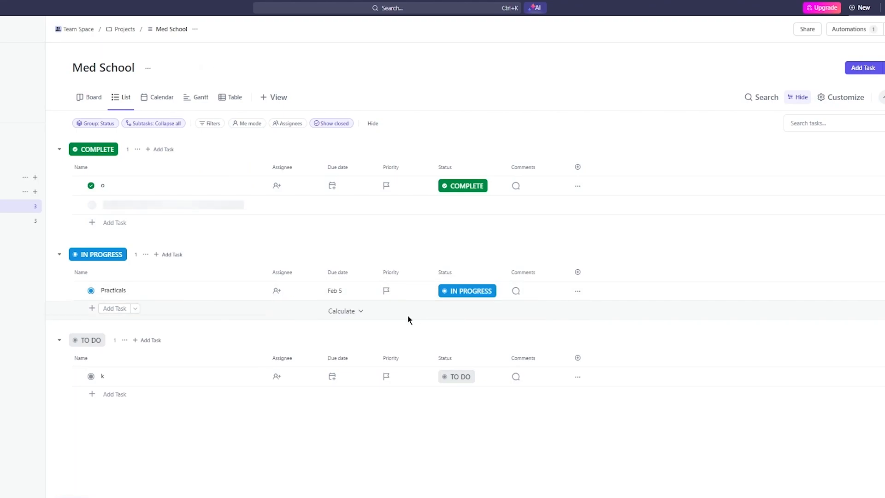
- Set the status of task "k" to Complete
left_click(454, 376)
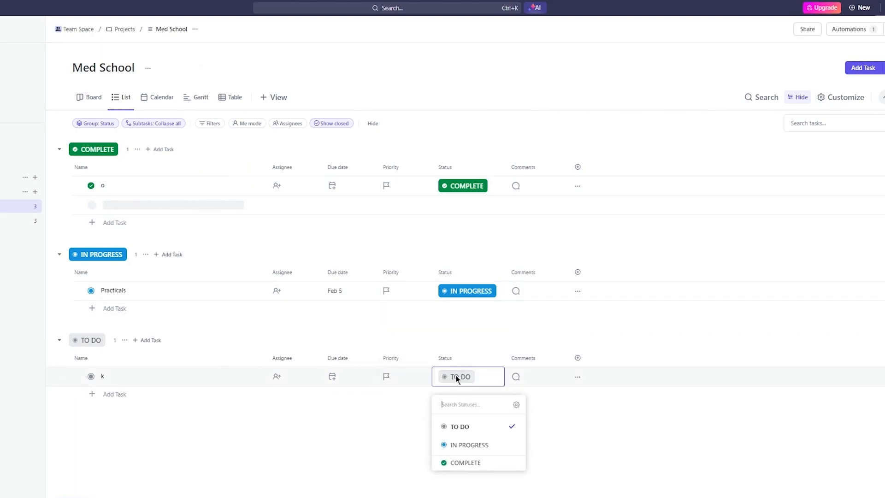
left_click(467, 461)
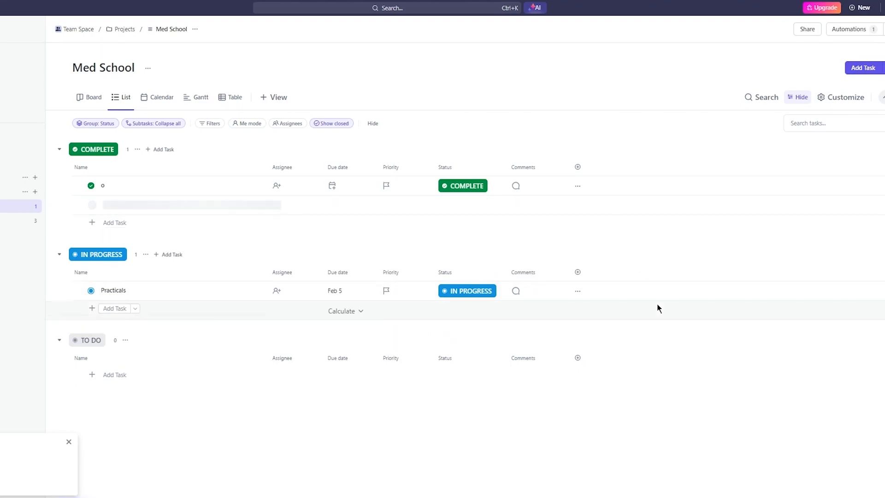
left_click(578, 291)
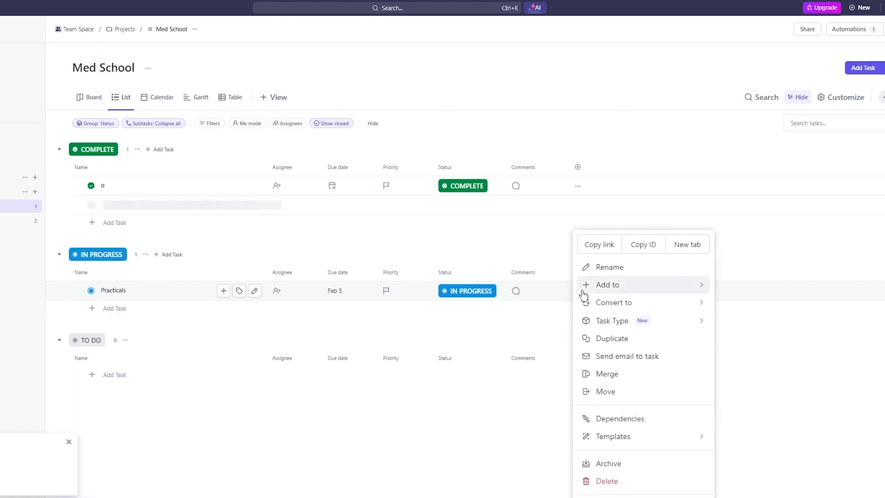
left_click(432, 409)
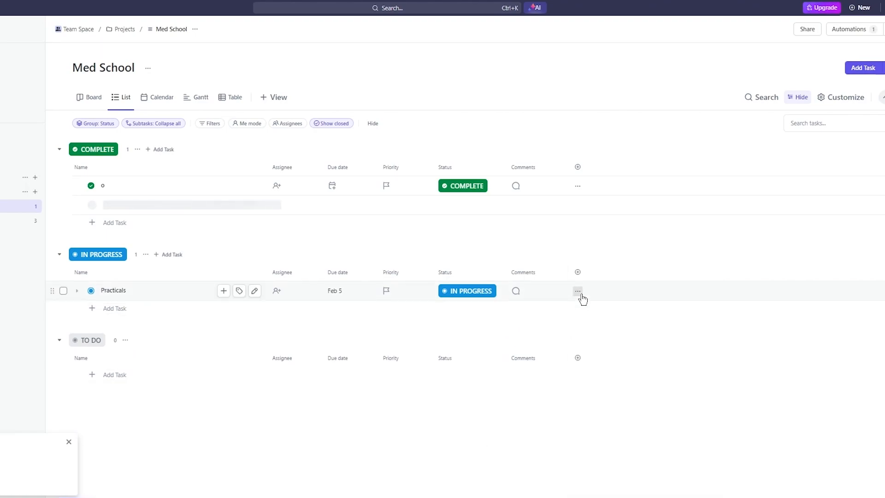
left_click(580, 292)
left_click(502, 330)
left_click(578, 291)
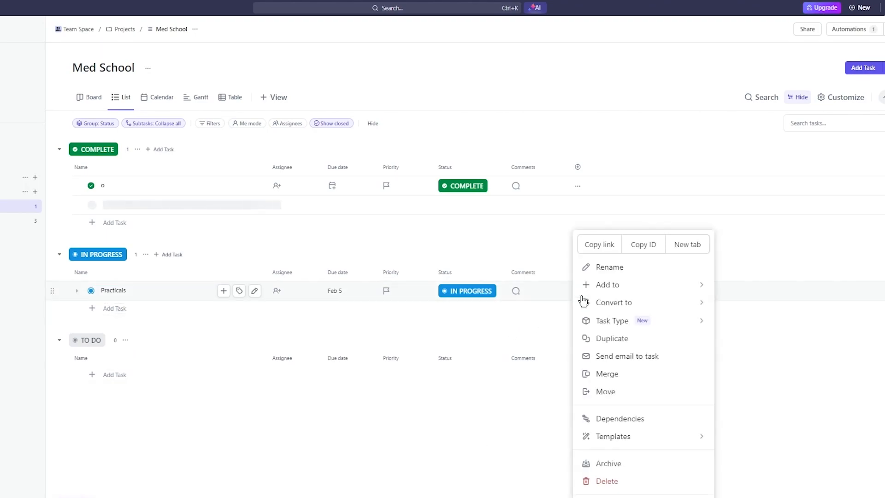
left_click(495, 484)
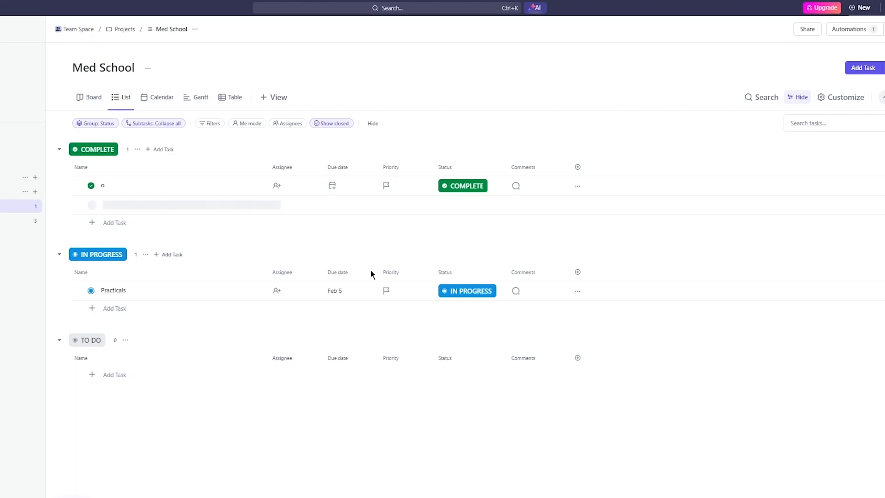
- Look over the view types that can be added, and view the Med School tasks in Calendar and Gantt
left_click(267, 95)
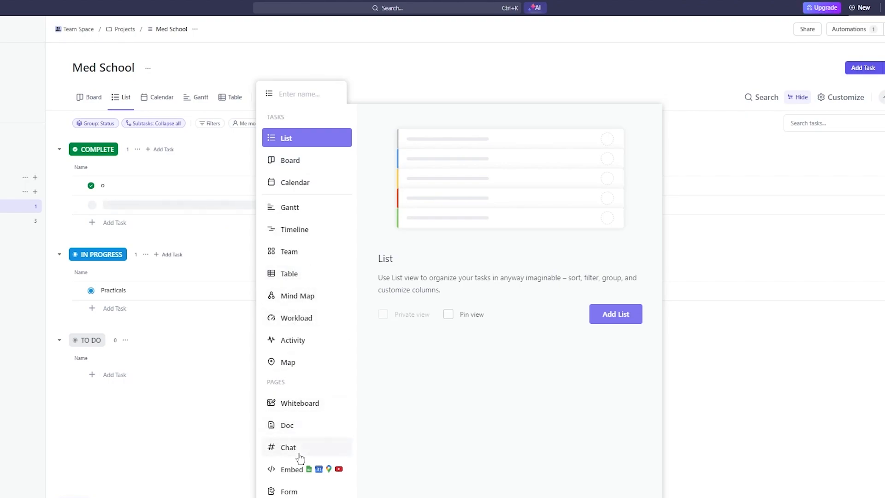
left_click(200, 438)
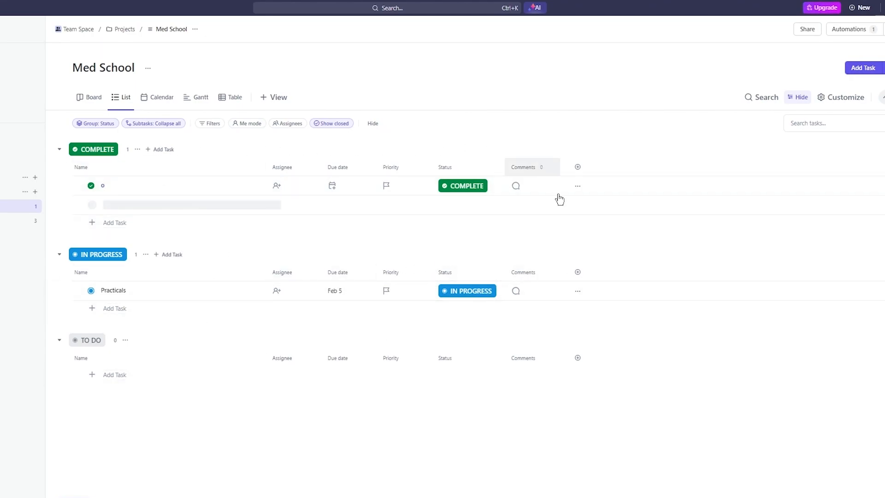
left_click(153, 98)
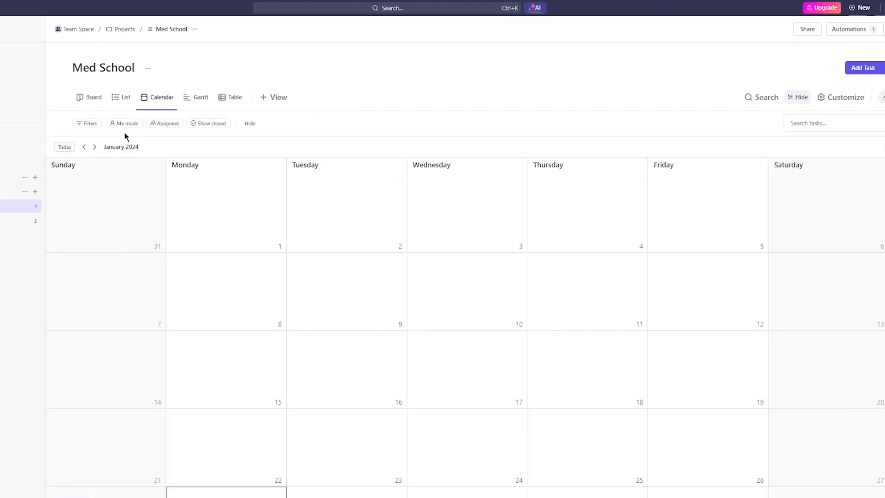
left_click(188, 101)
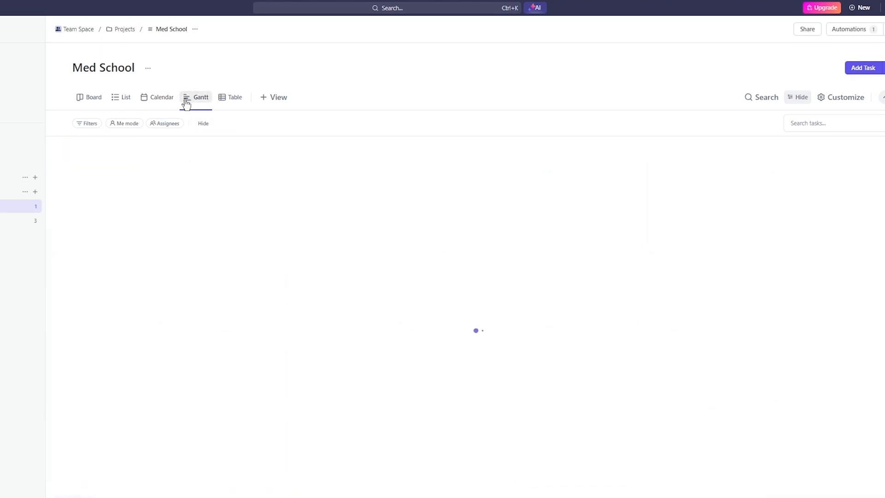
- In the board view, move the "o" and Practicals cards to the To Do column
left_click(89, 100)
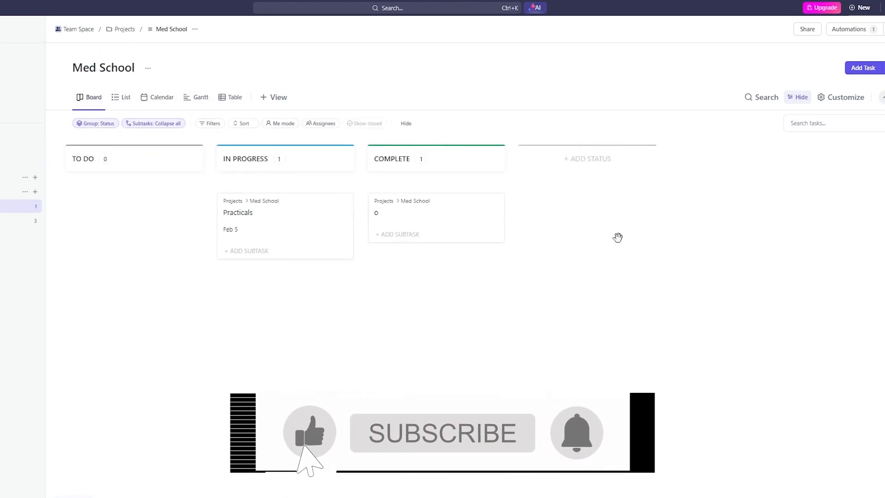
left_click_drag(410, 215, 105, 204)
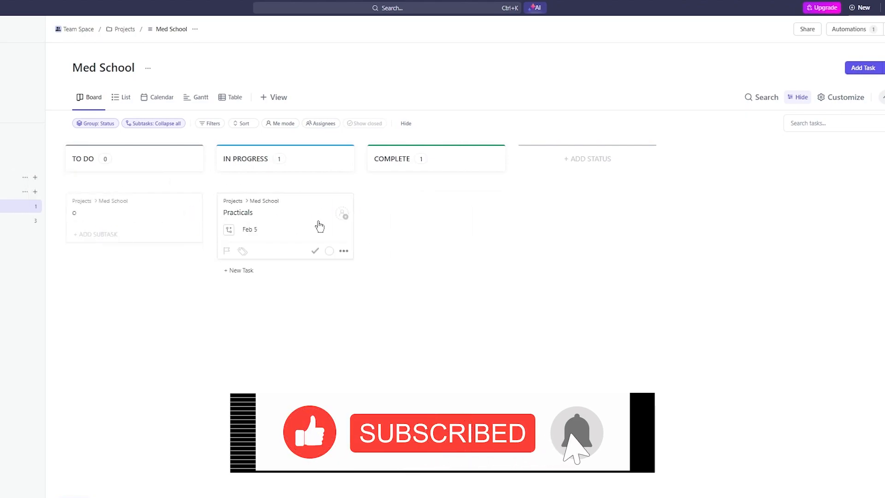
left_click_drag(296, 223, 134, 264)
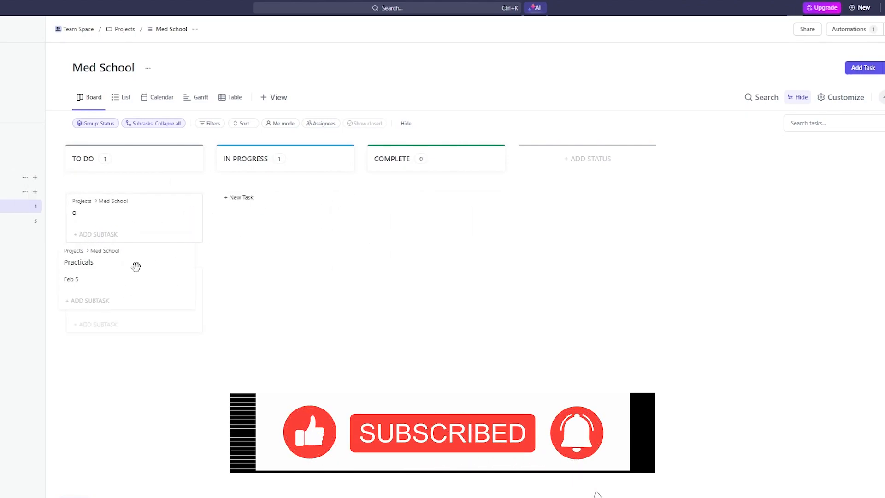
- Return to the list view and assign task "o" to yourself
left_click(120, 103)
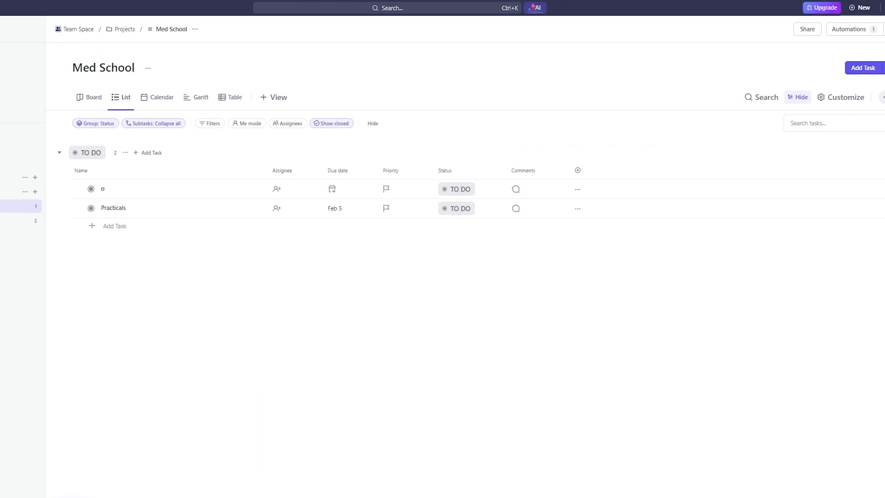
left_click(280, 188)
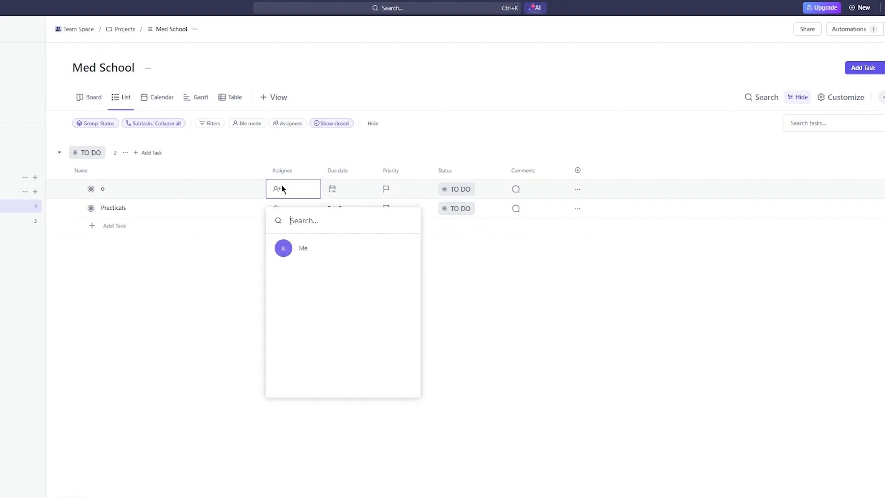
left_click(295, 248)
left_click(557, 287)
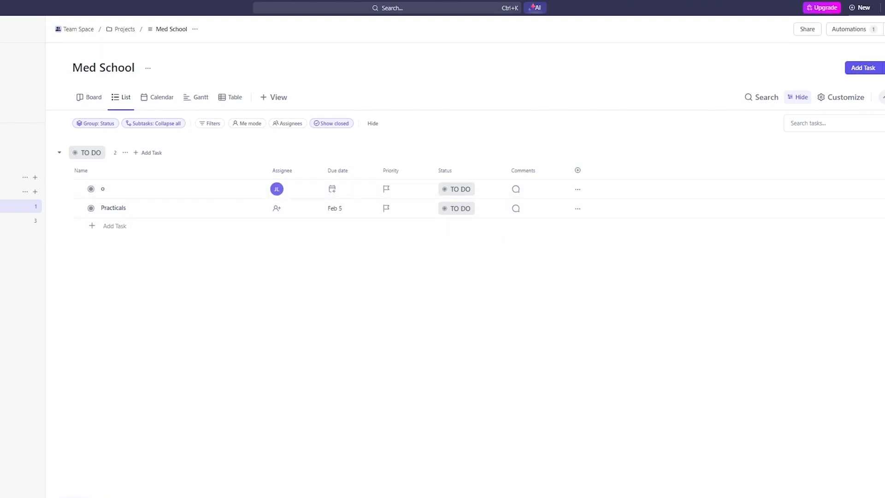
- Look over the sharing options for the Med School list and for its single List view
left_click(806, 30)
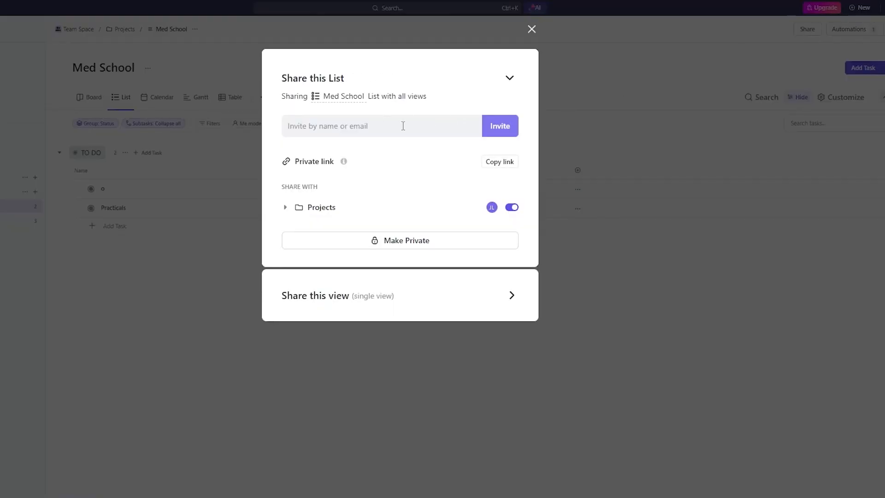
left_click(403, 125)
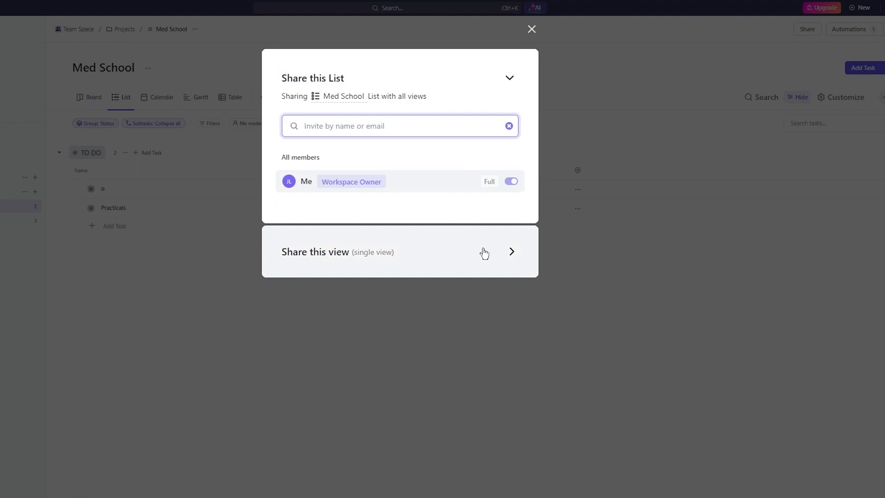
left_click(510, 252)
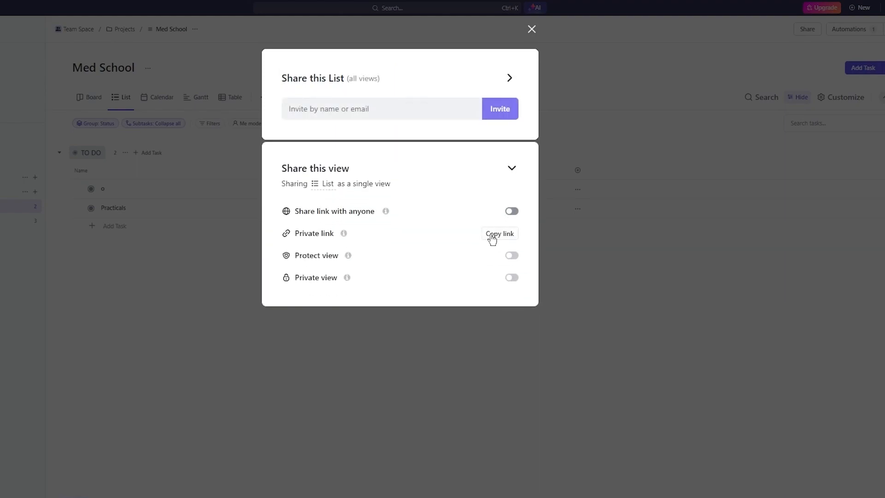
left_click(597, 217)
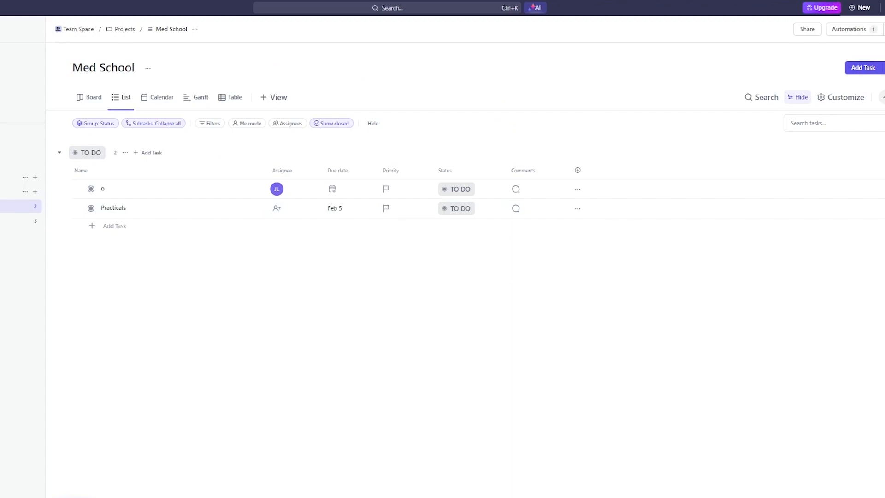
- Set the due date of task "o" to February 10, 2024
left_click(335, 191)
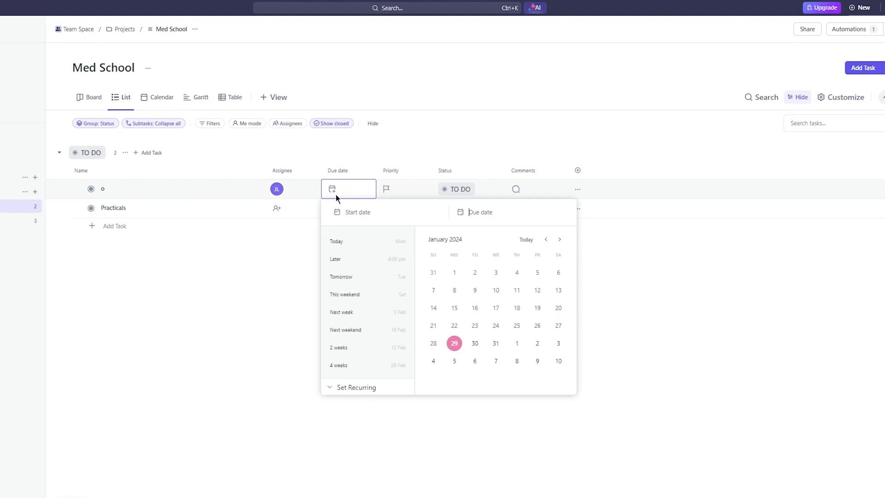
left_click(558, 362)
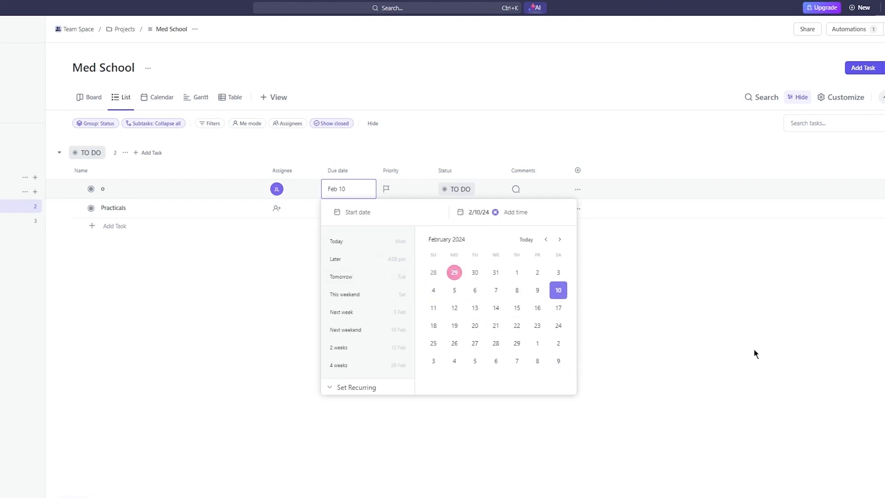
left_click(747, 353)
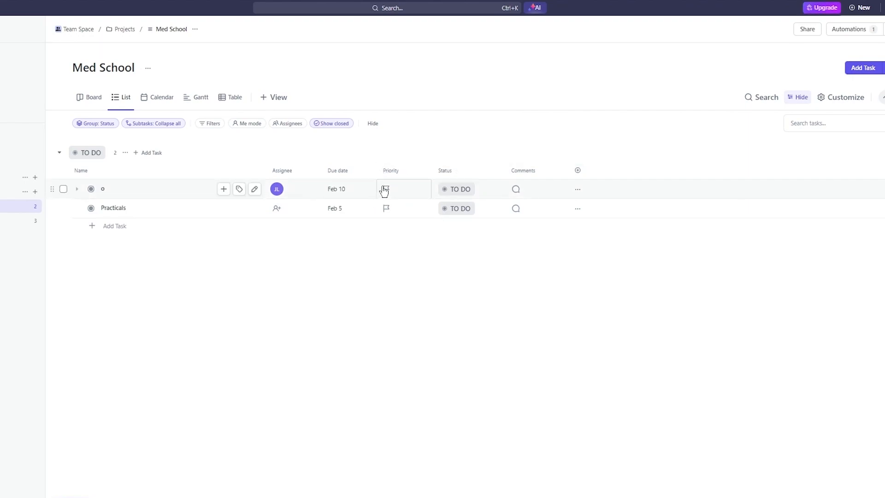
- Try the Urgent, High and Normal priorities on task "o", ending with its priority set to Low
left_click(385, 189)
left_click(418, 215)
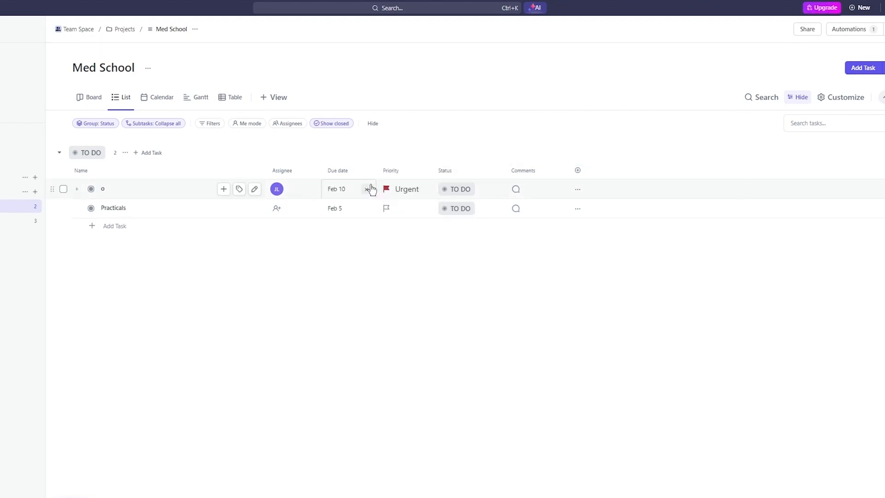
left_click(392, 188)
left_click(414, 237)
left_click(395, 194)
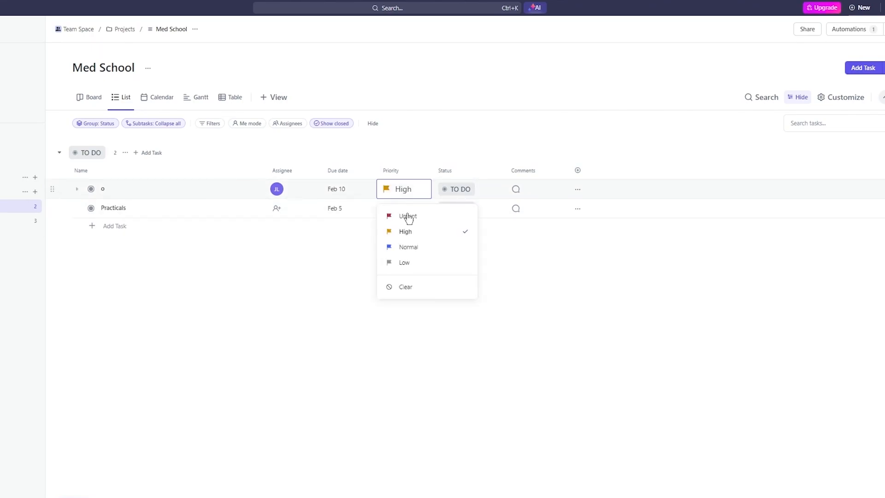
left_click(407, 245)
left_click(395, 195)
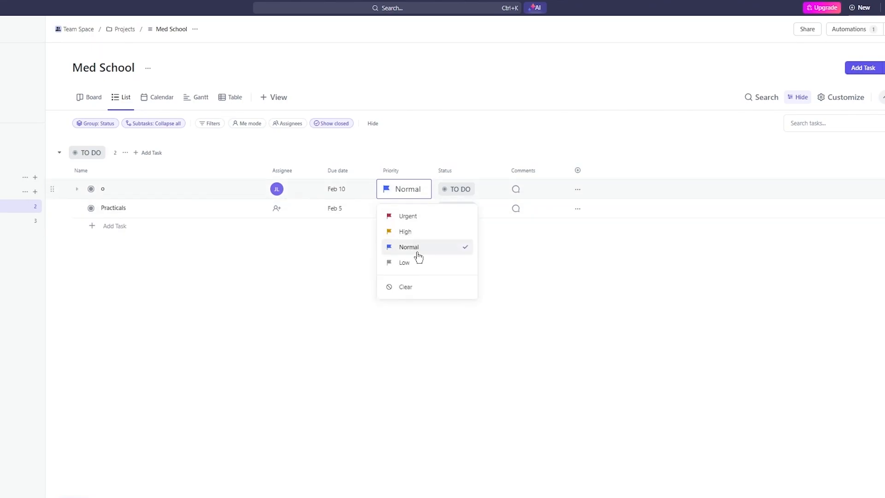
left_click(412, 265)
left_click(399, 189)
left_click(713, 331)
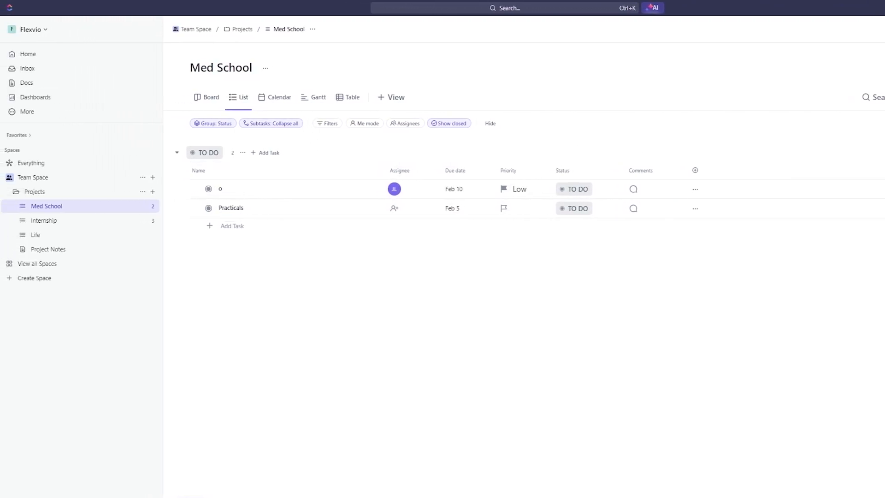
- Look over the Home page, including the Recents, Agenda, My Work, Assigned to me and Personal List cards
left_click(29, 55)
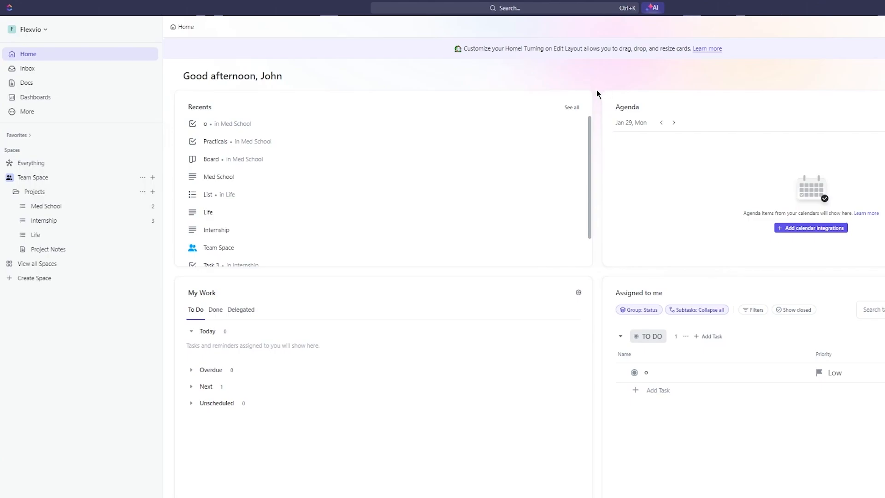
scroll(597, 94, "down", 10)
scroll(596, 92, "up", 10)
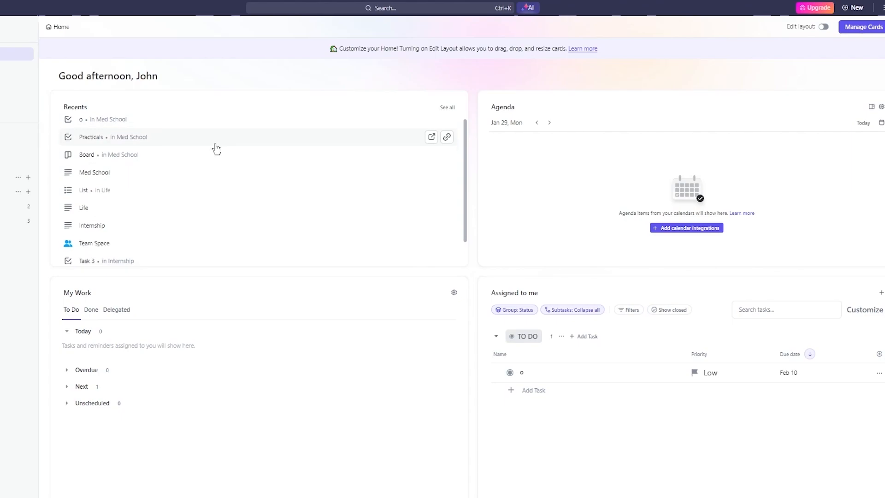
scroll(214, 148, "down", 2)
scroll(214, 147, "up", 3)
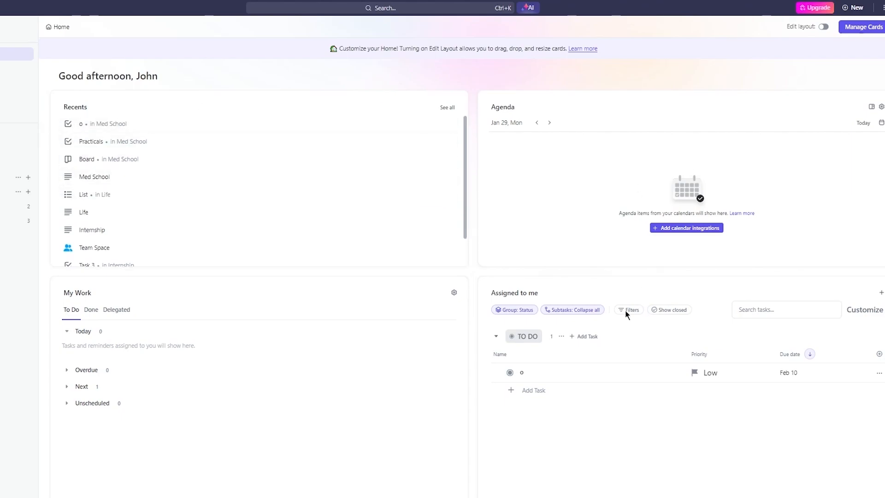
scroll(586, 330, "down", 7)
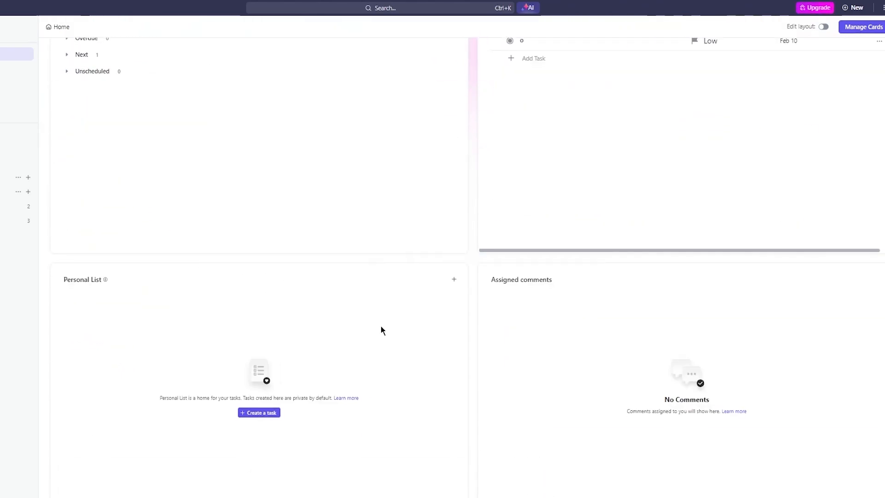
scroll(331, 327, "up", 7)
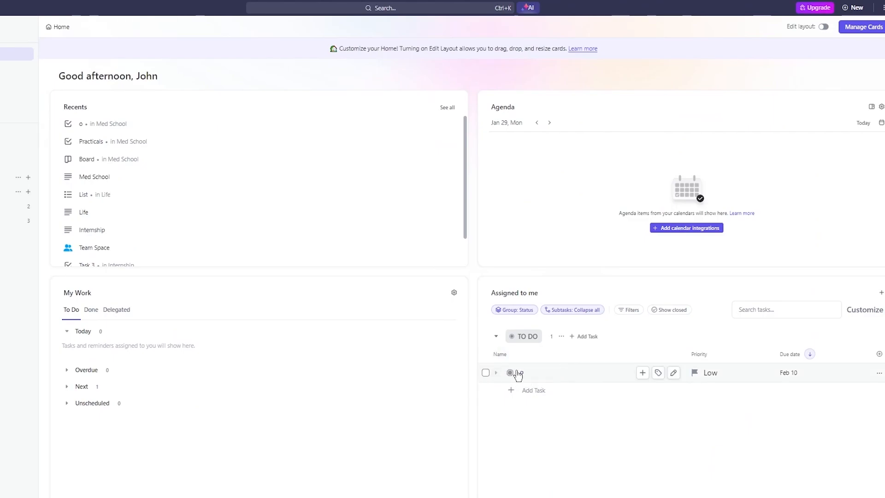
scroll(489, 449, "down", 3)
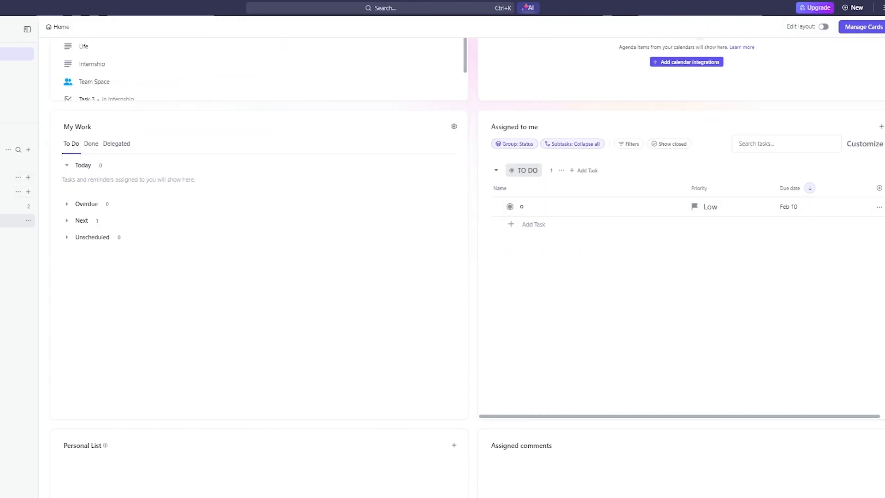
scroll(451, 210, "up", 3)
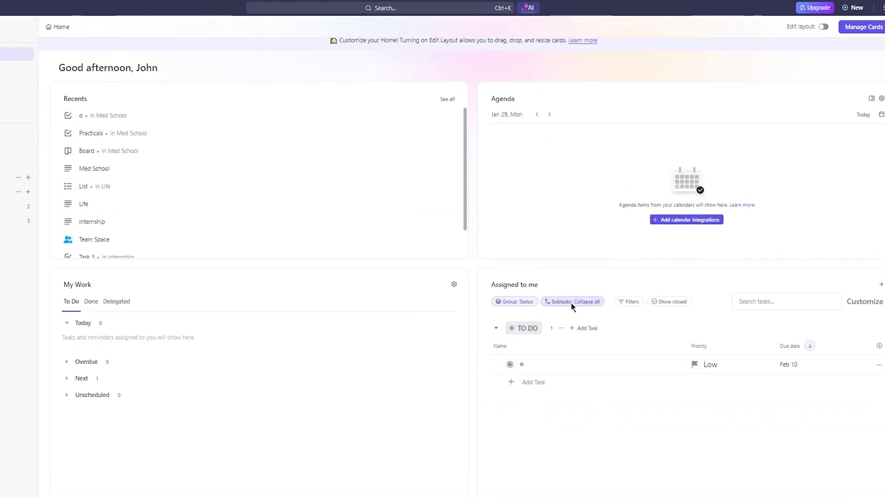
scroll(572, 302, "down", 7)
scroll(567, 301, "down", 3)
- Change the priority of task "o" to High in the Assigned to me card
scroll(519, 248, "up", 10)
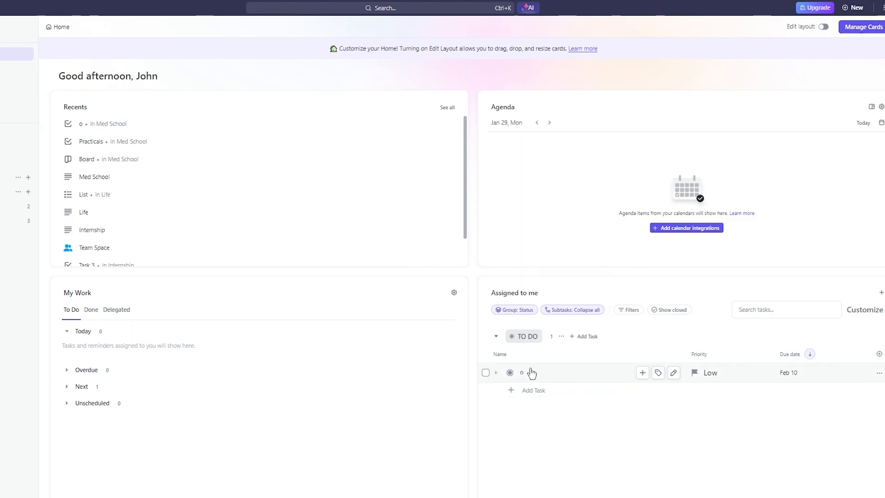
left_click(707, 381)
left_click(723, 414)
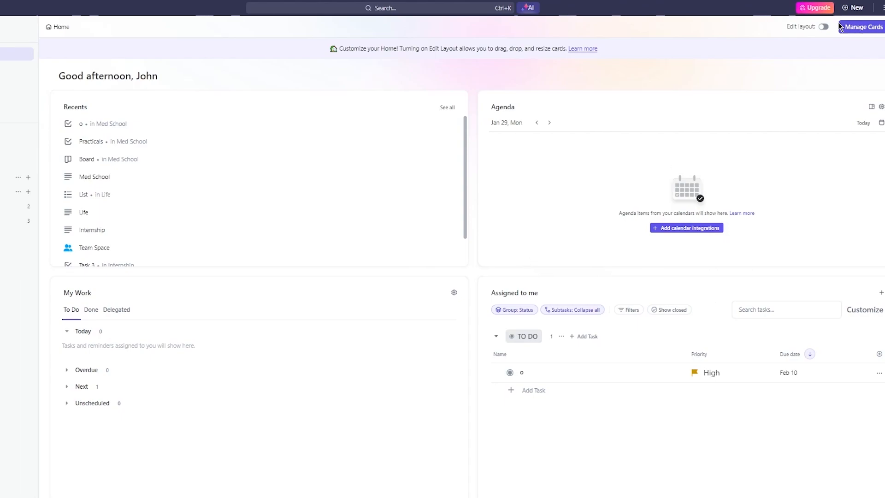
- Enable layout editing on Home, move the Agenda card to the left column, and place Assigned to me centred above the other cards
left_click(822, 26)
left_click_drag(612, 102, 207, 322)
left_click_drag(652, 292, 602, 235)
scroll(602, 235, "down", 10)
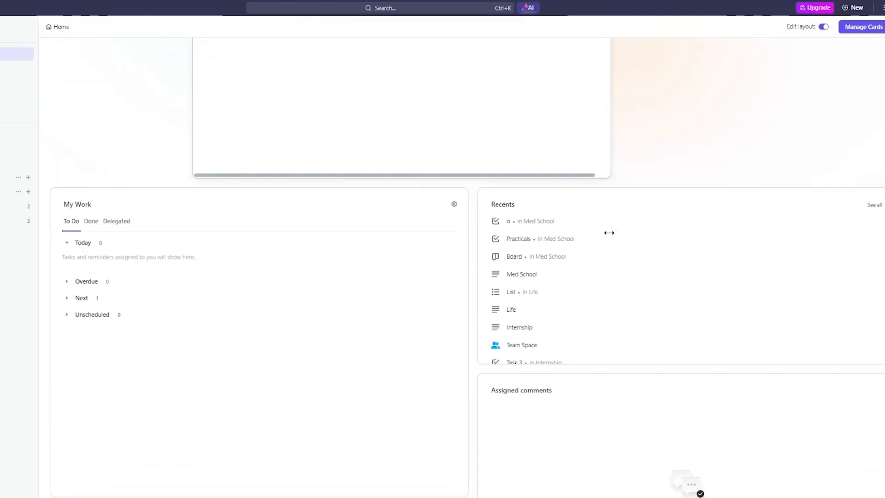
scroll(553, 258, "up", 2)
scroll(585, 288, "down", 5)
- Rearrange the right column of Home so the Recents card sits between Assigned comments and Personal List
left_click_drag(331, 333, 732, 302)
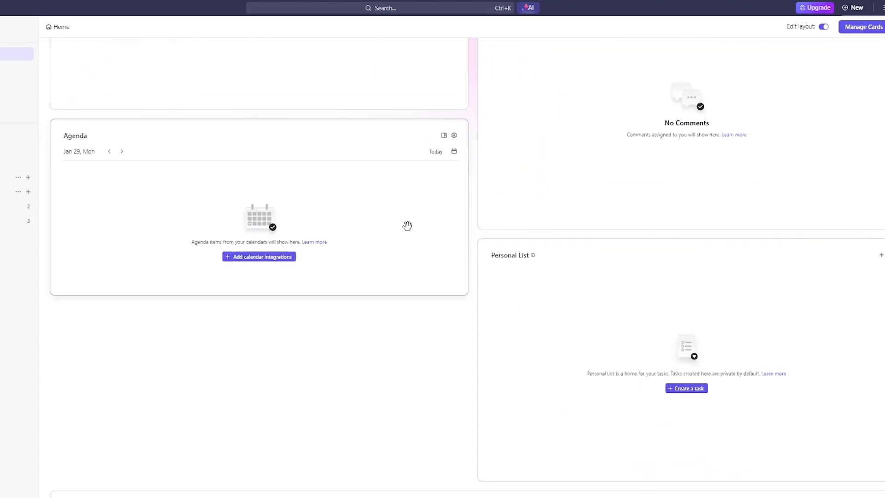
scroll(405, 225, "up", 5)
left_click_drag(625, 322, 548, 321)
scroll(525, 419, "down", 10)
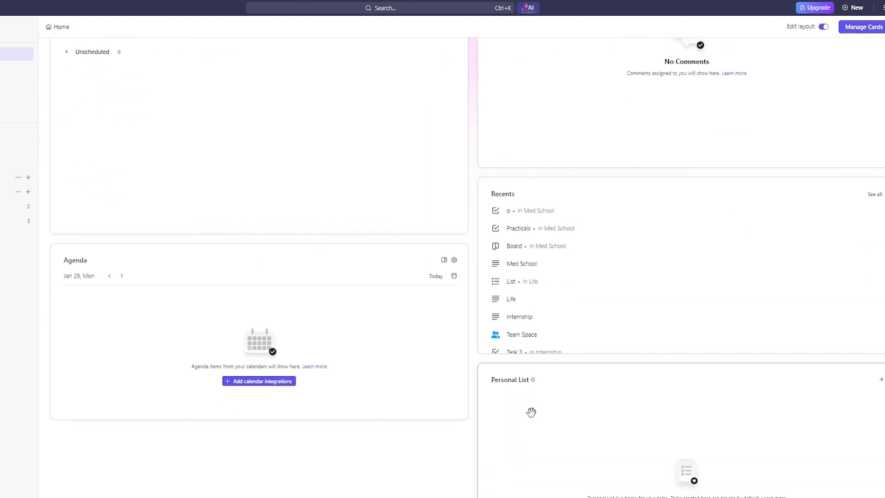
scroll(551, 310, "up", 10)
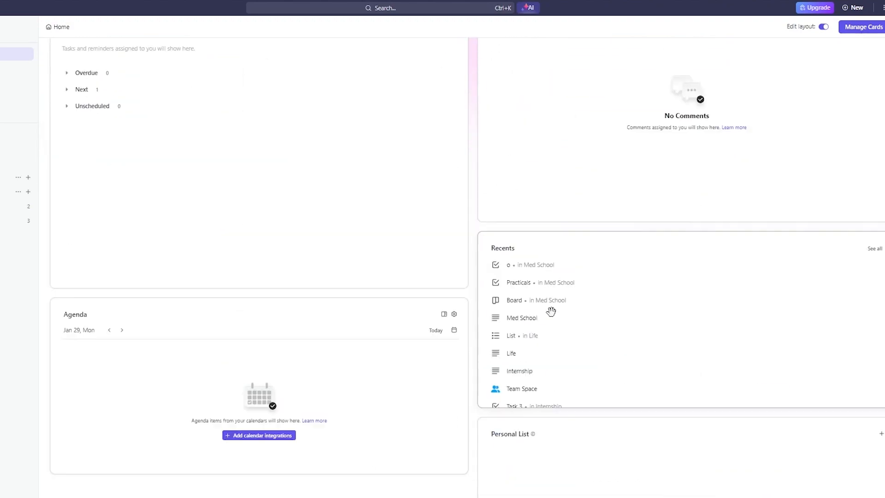
- Look through the cards that can be added to Home
left_click(851, 27)
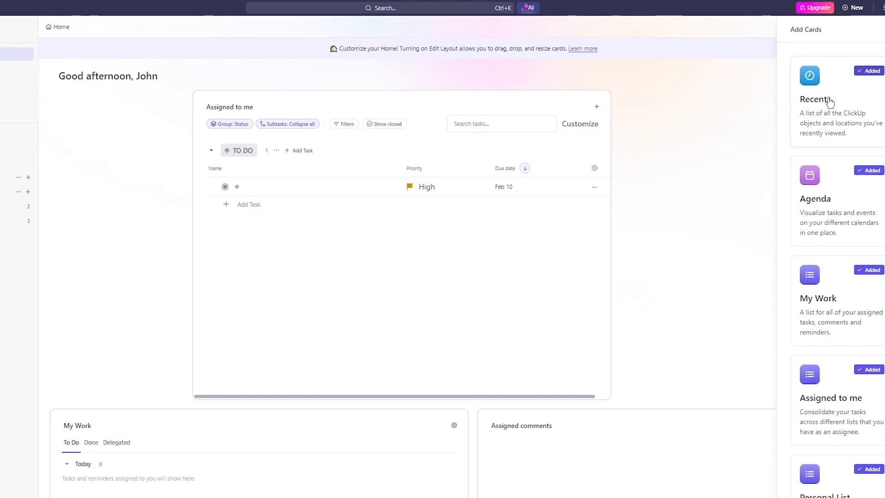
scroll(829, 102, "down", 6)
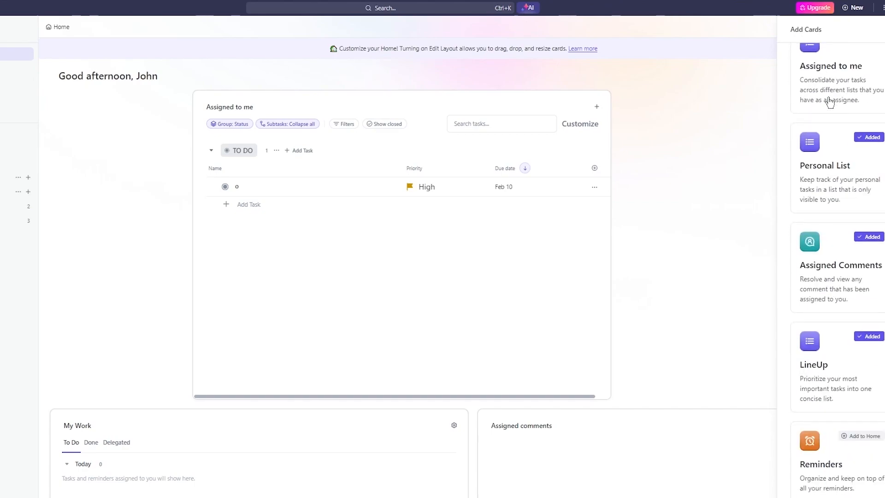
left_click(732, 237)
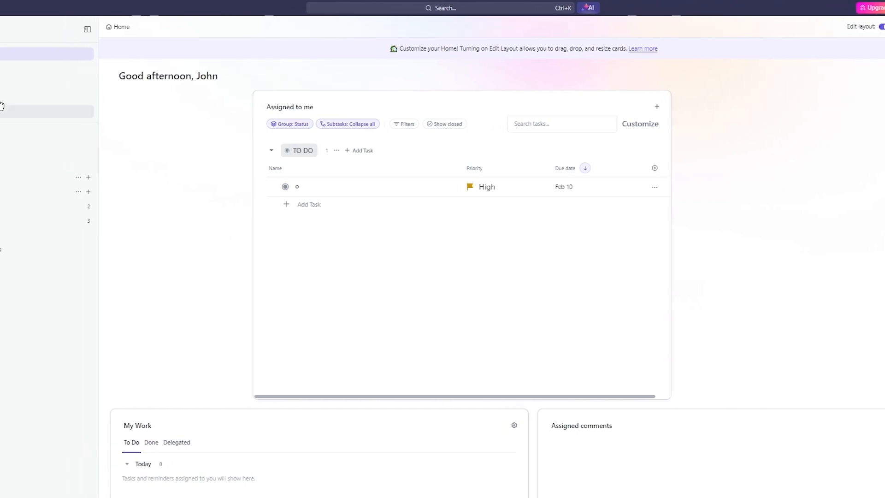
- Start a new automation for the Projects folder with "Due date arrives" as its trigger
left_click(46, 193)
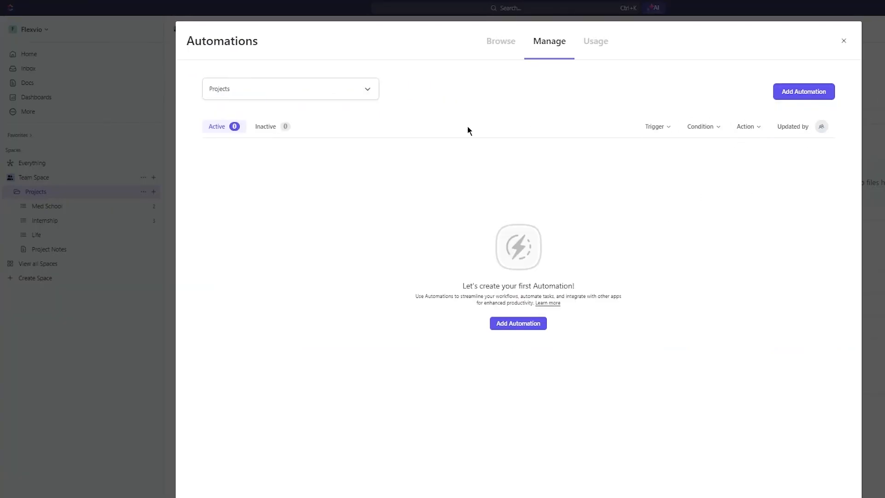
left_click(794, 91)
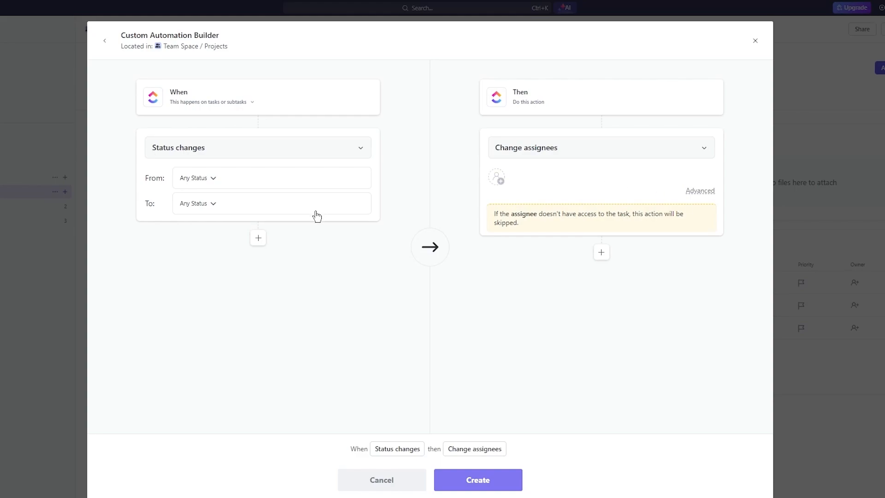
left_click(213, 156)
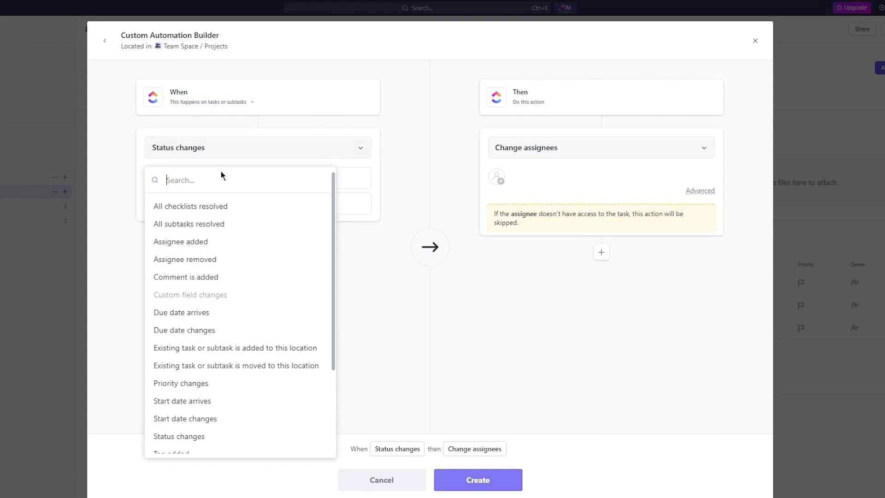
left_click(214, 313)
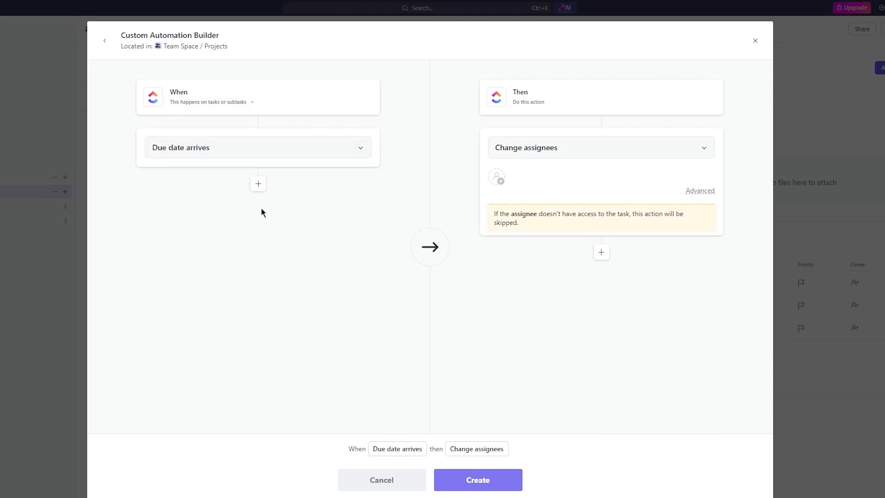
- Set the automation's action to "Delete task or subtask", create it and return to the Projects folder
left_click(540, 138)
scroll(539, 322, "down", 5)
left_click(544, 361)
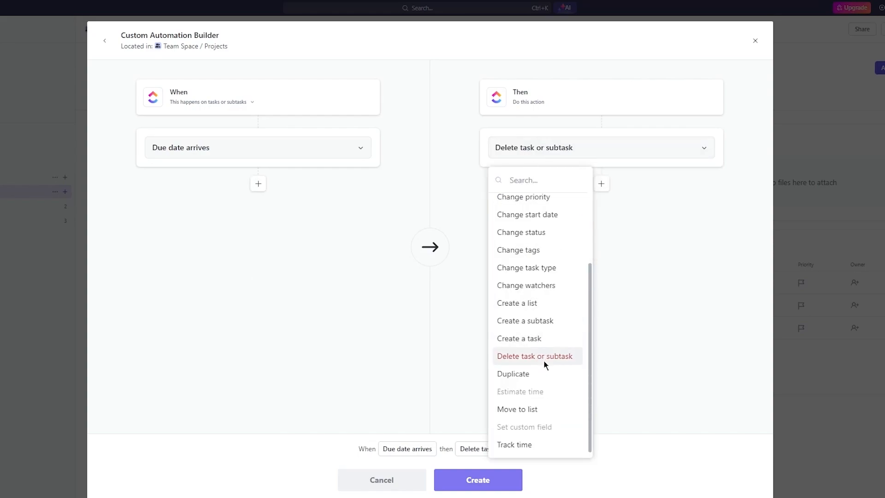
left_click(458, 481)
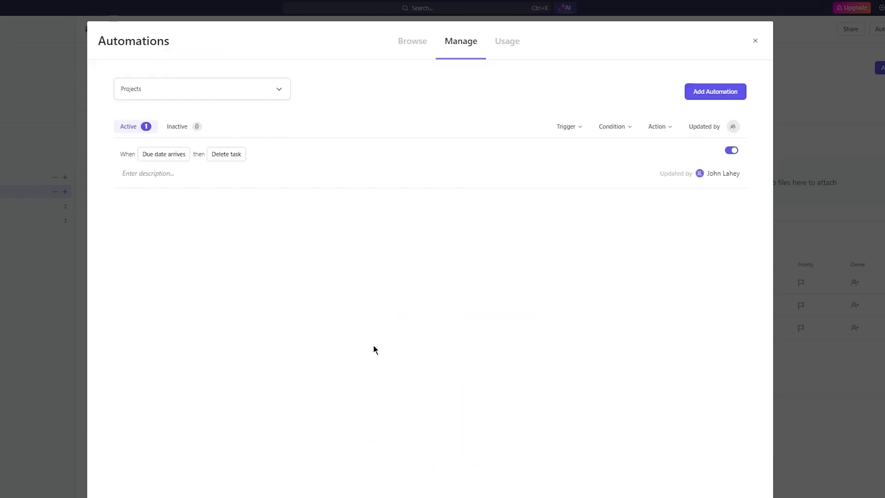
left_click(784, 222)
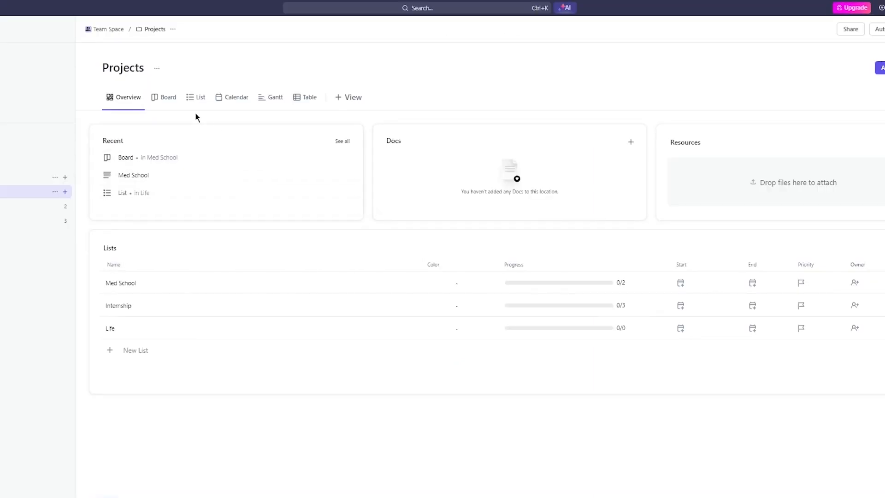
- View the tasks of all lists in the Projects folder in List view
left_click(187, 98)
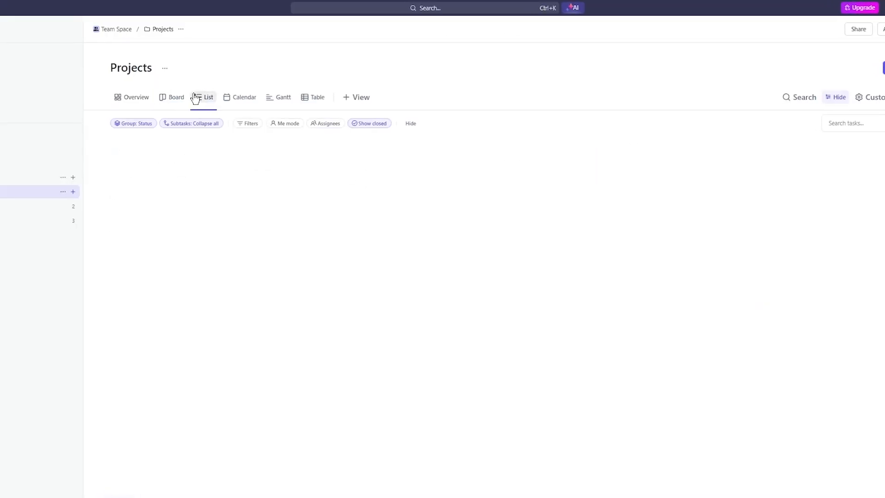
scroll(465, 249, "down", 2)
scroll(521, 241, "down", 3)
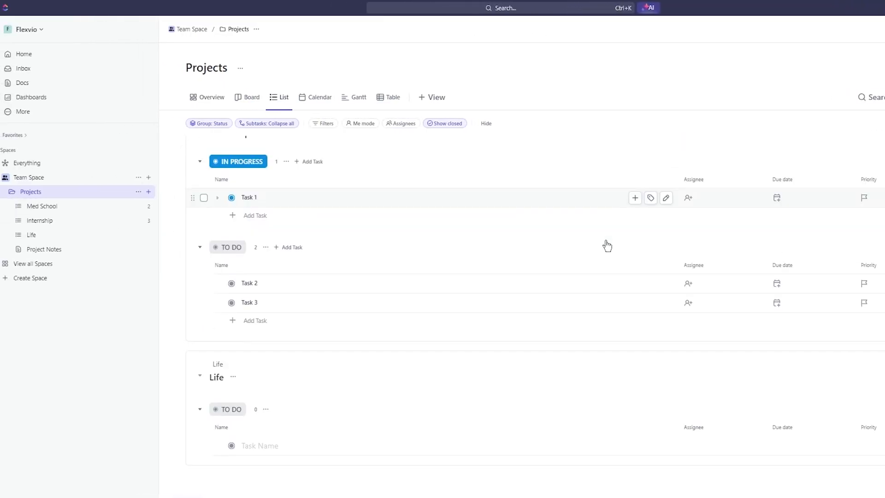
- View the Med School list of the Projects folder and open its Internship list
scroll(605, 245, "up", 5)
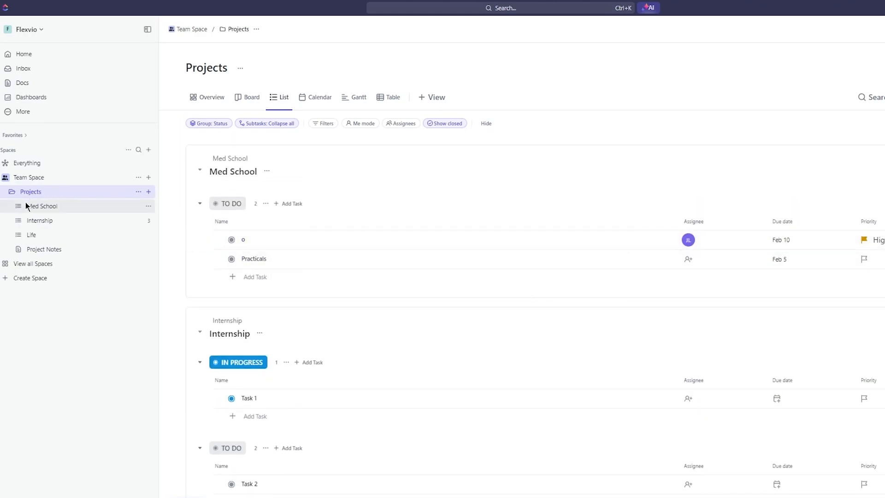
left_click(43, 211)
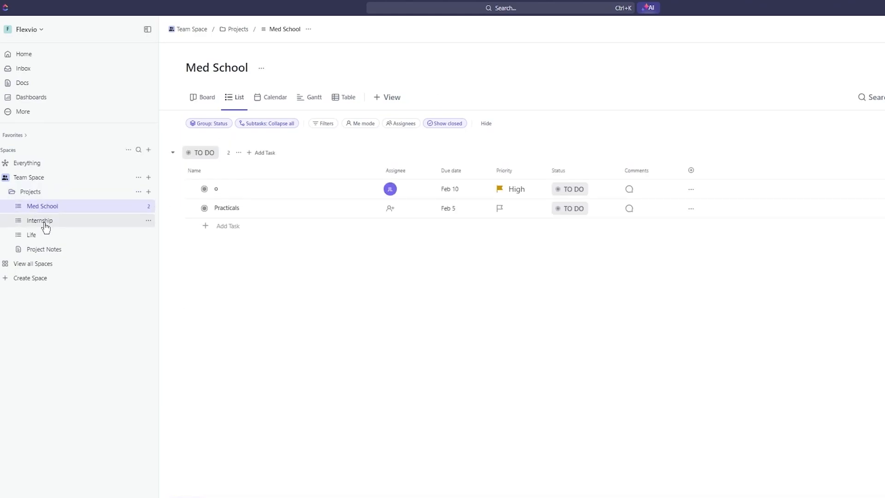
left_click(45, 222)
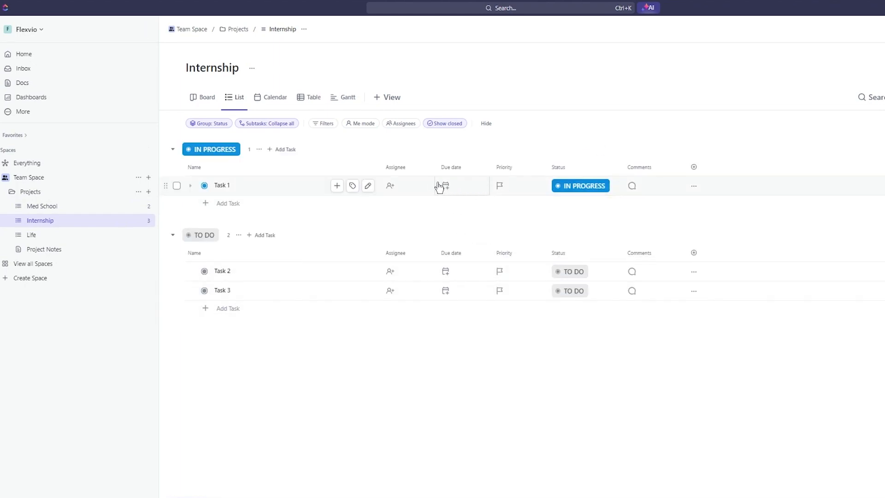
- Set Task 1's due date to January 28, 2024 and its status to Complete in the Internship list
left_click(455, 187)
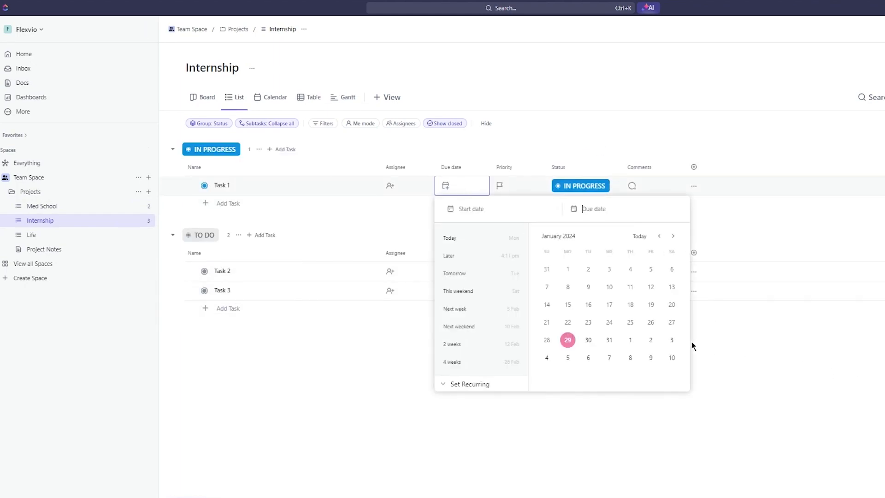
left_click(568, 340)
left_click(546, 340)
left_click(573, 404)
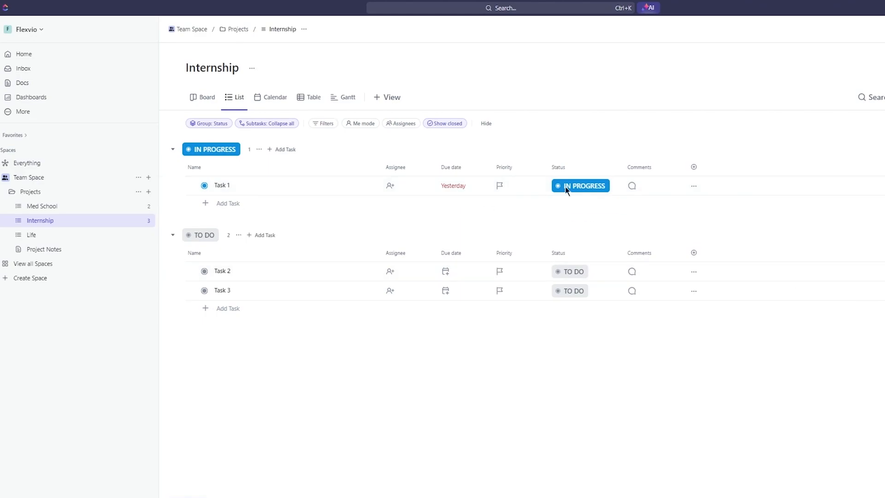
left_click(587, 184)
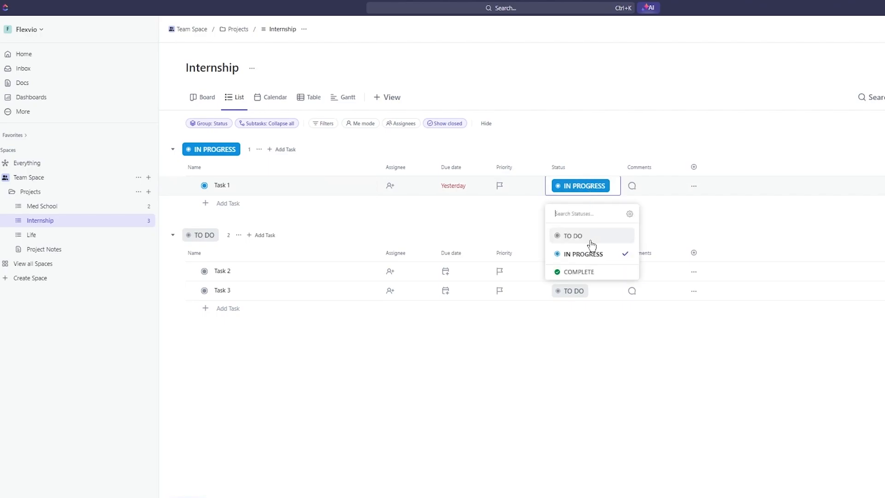
left_click(586, 272)
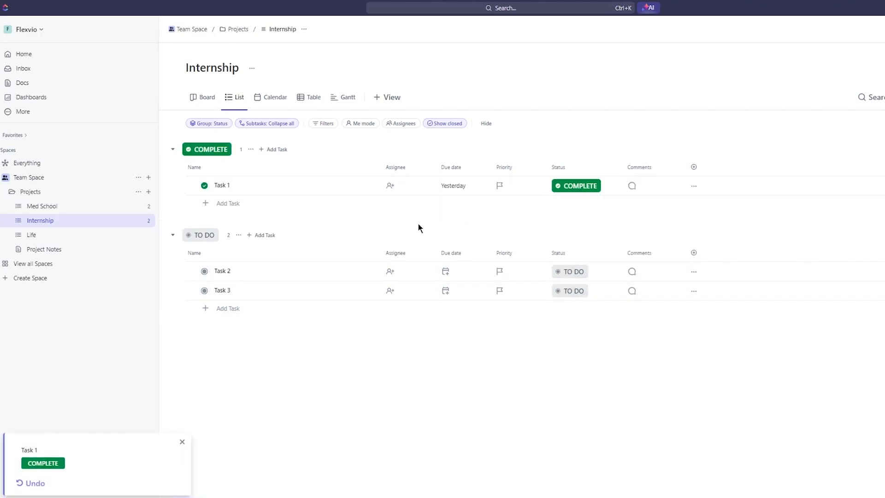
- Set the status of the task "o" in the Med School list to Complete
left_click(39, 208)
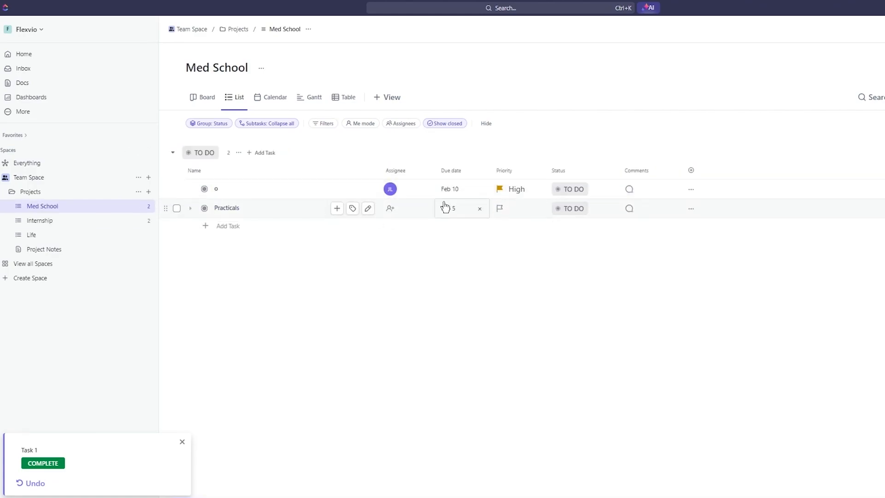
left_click(558, 188)
left_click(579, 291)
left_click(568, 189)
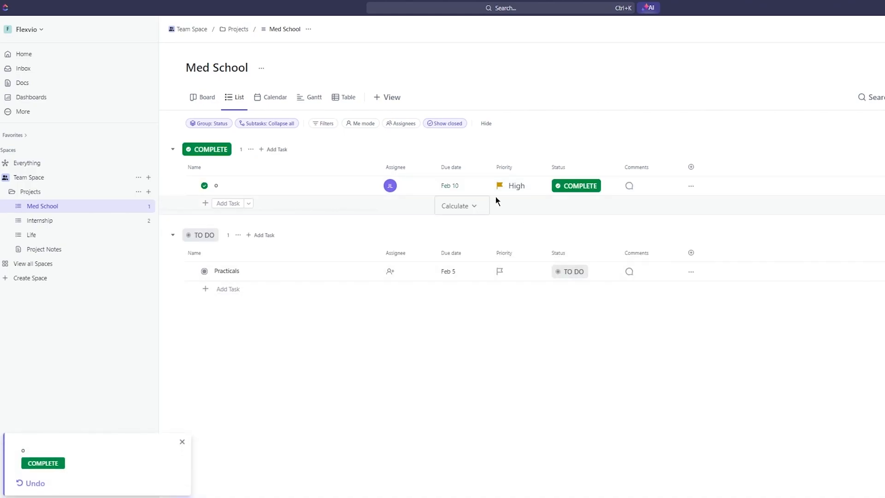